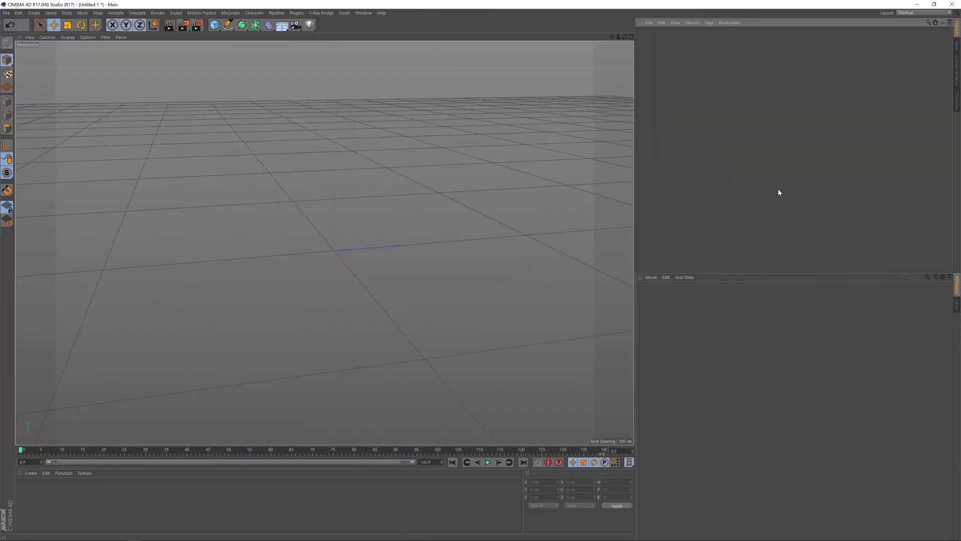
Add a plane to the scene and enlarge it to about 950 cm wide and 1261 cm high
click(215, 24)
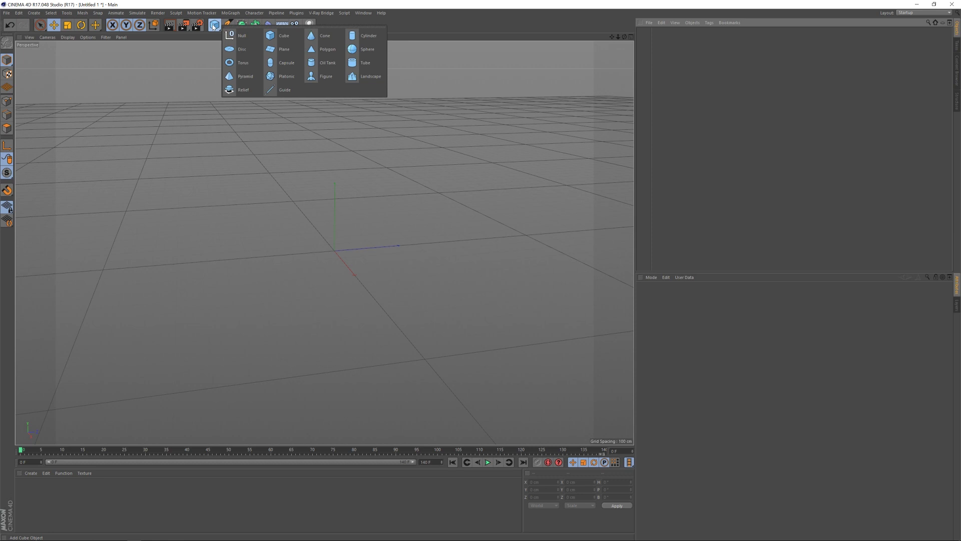
click(284, 50)
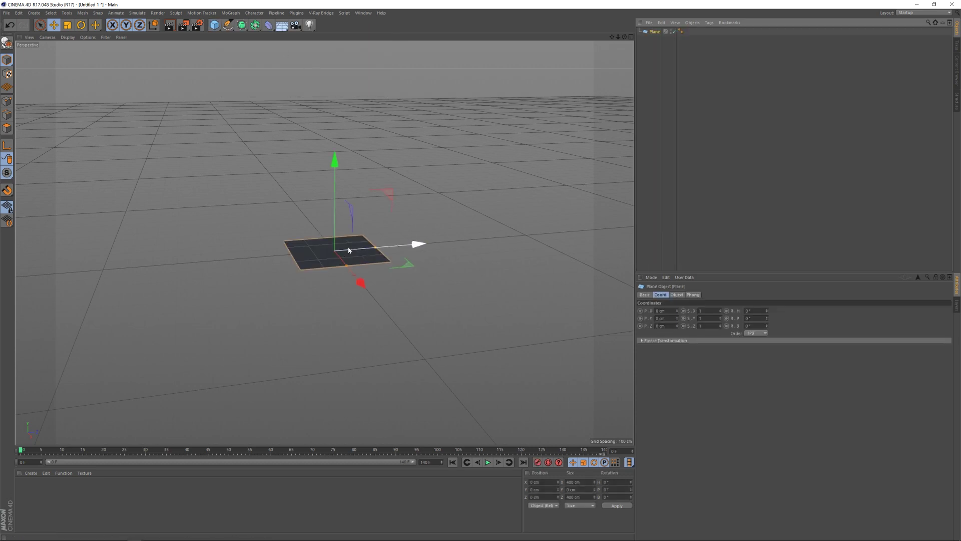
drag(376, 248, 433, 246)
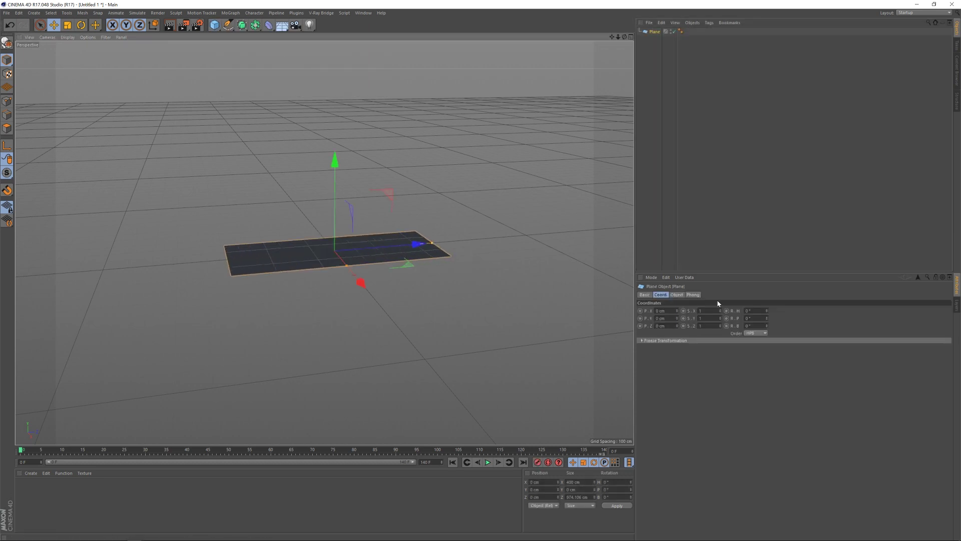
click(677, 294)
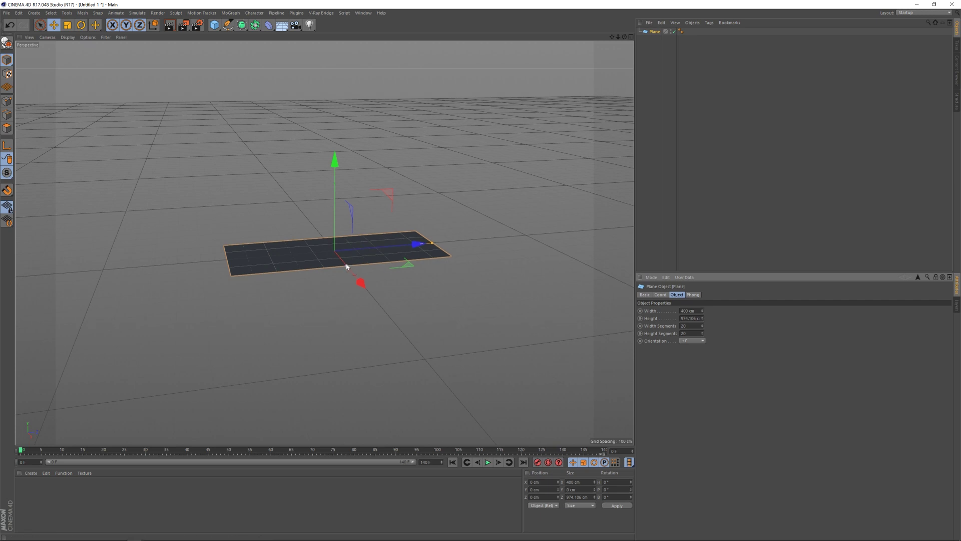
drag(345, 266, 365, 293)
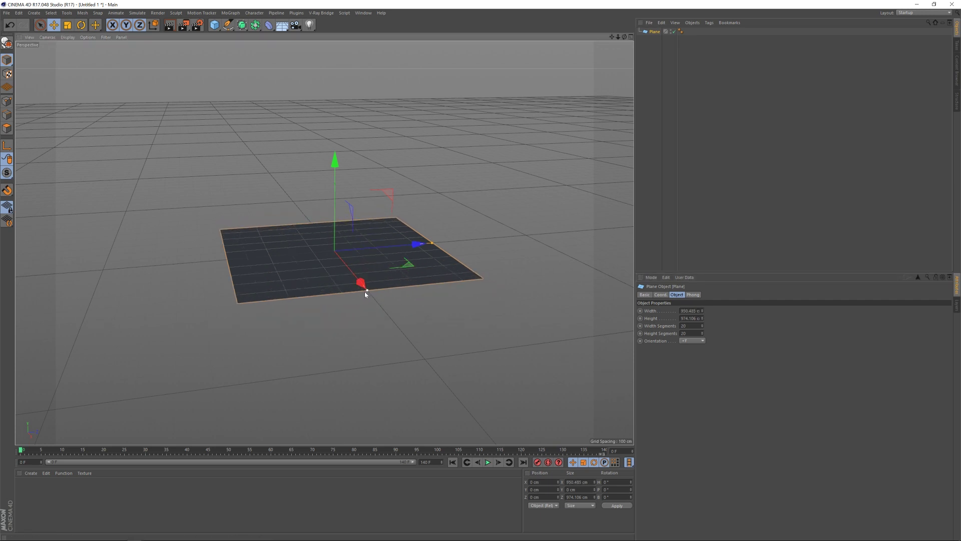
drag(432, 243, 459, 242)
alt+drag(345, 251, 447, 234)
Show the viewport in Hidden Line display and set the plane's width and height segments to 400 each
click(68, 37)
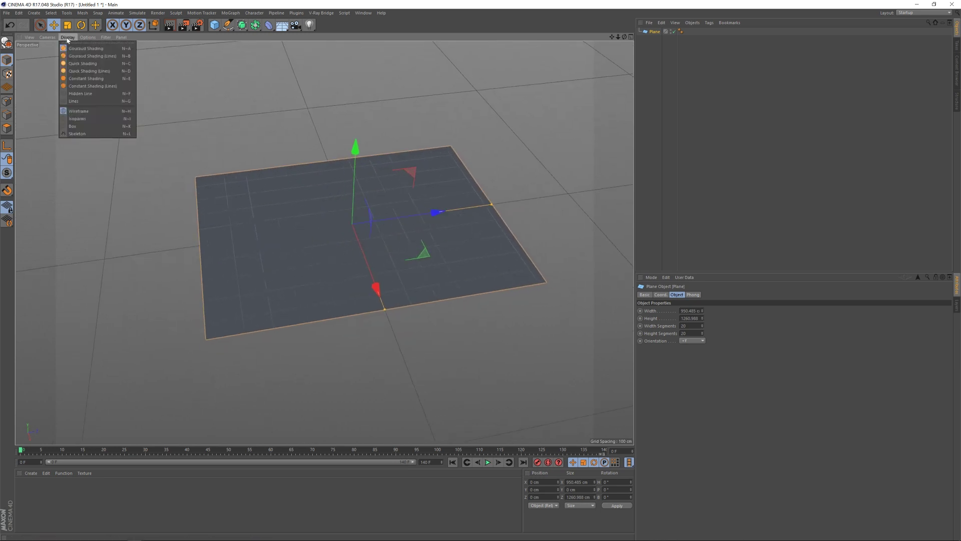
click(78, 94)
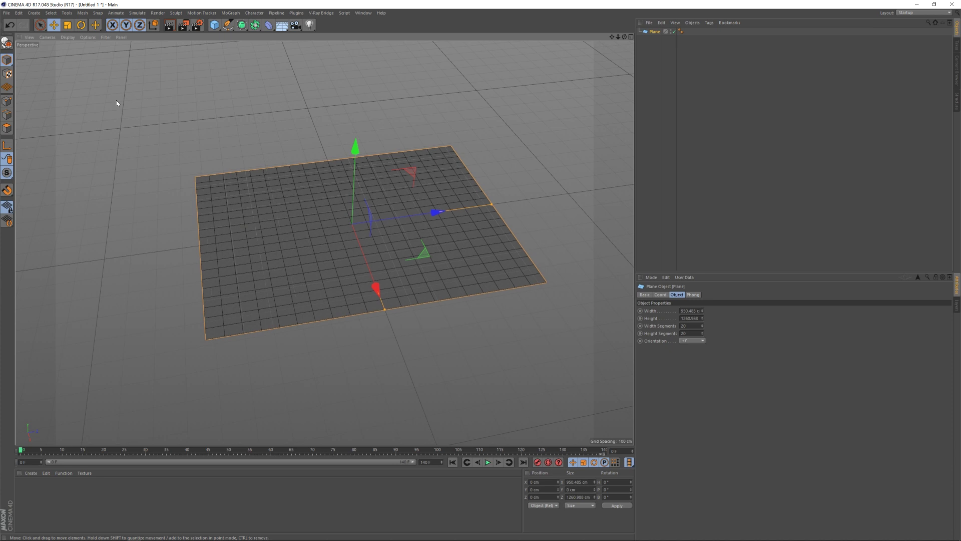
double_click(684, 325)
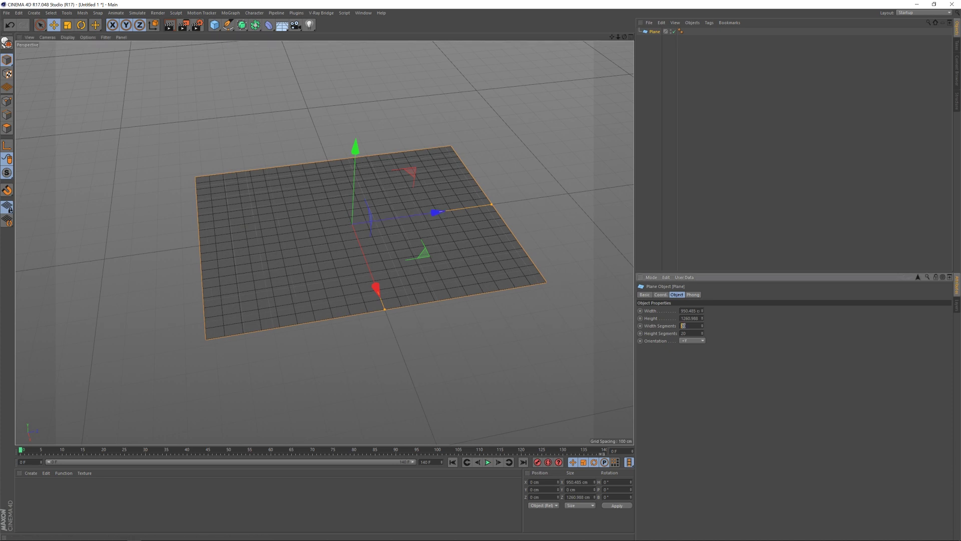
text(400)
key(Tab)
text(4)
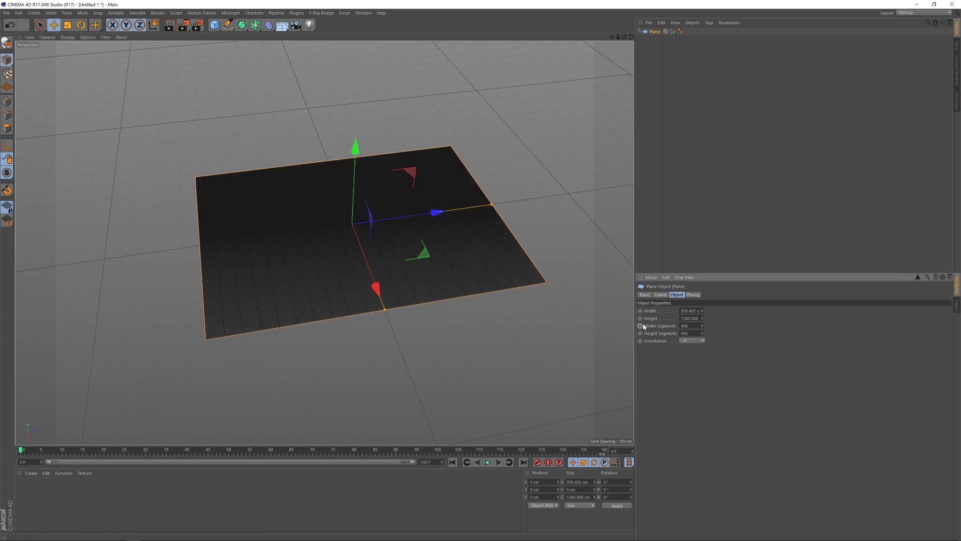
key(Return)
Return the viewport display to Gouraud Shading
mouse_move(314, 283)
alt+right_down()
mouse_move(457, 245)
mouse_move(297, 258)
alt+right_up()
alt+drag(375, 232, 372, 224)
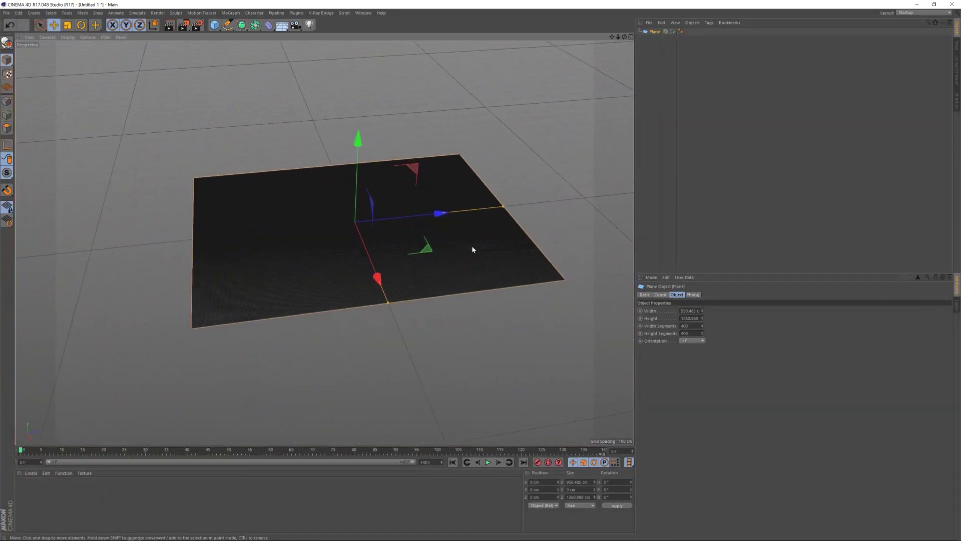
click(69, 38)
click(81, 47)
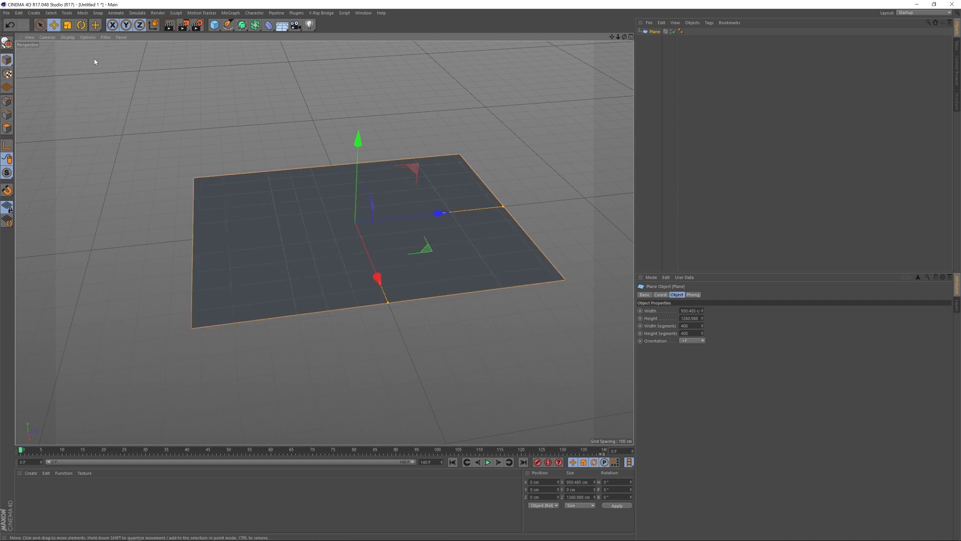
Keyframe the plane at the origin at frame 0, and at frame 70 moved to about -294 cm in Z
click(661, 295)
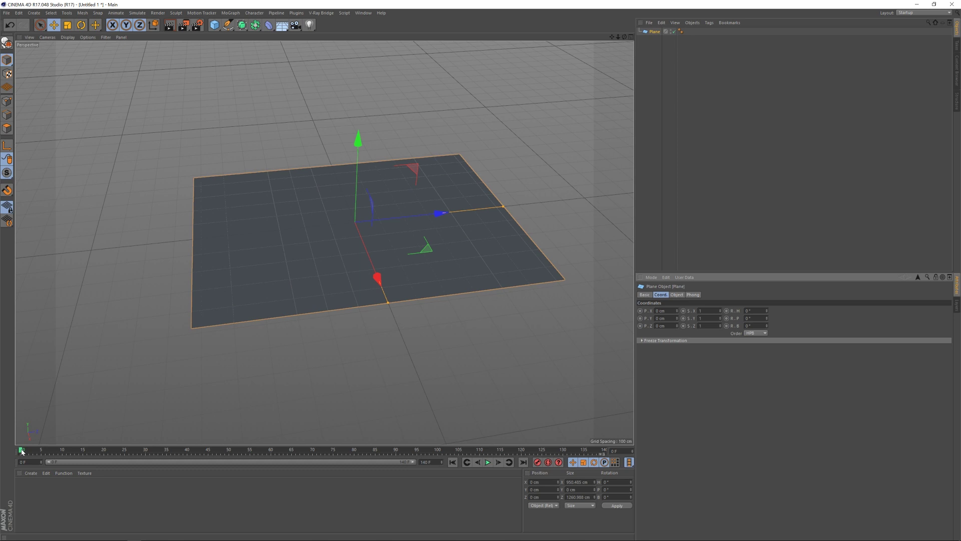
click(537, 462)
drag(22, 451, 28, 450)
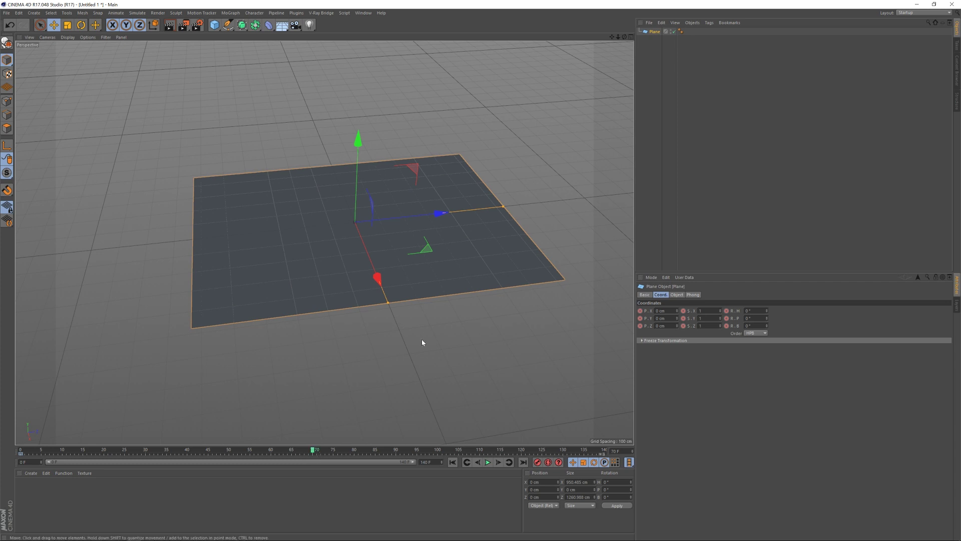
drag(438, 214, 366, 222)
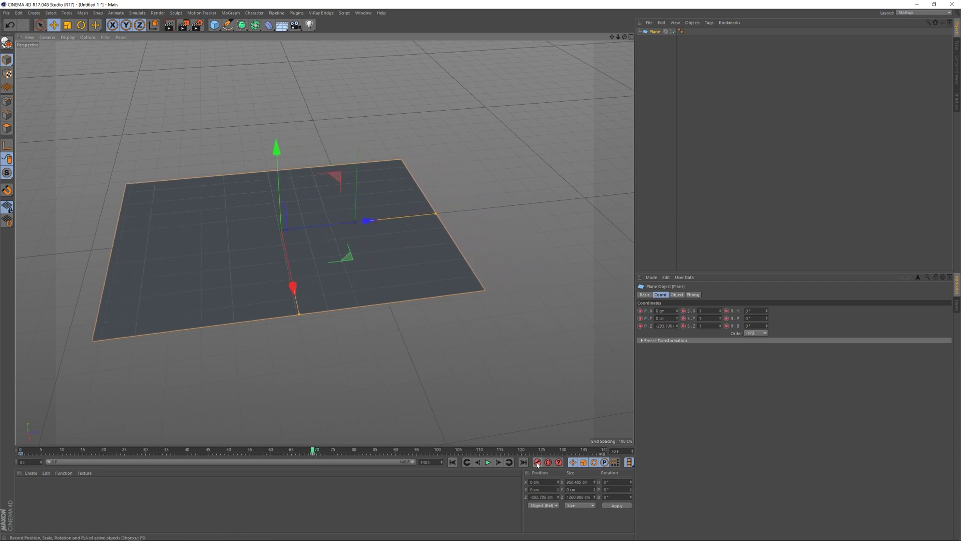
drag(305, 452, 537, 459)
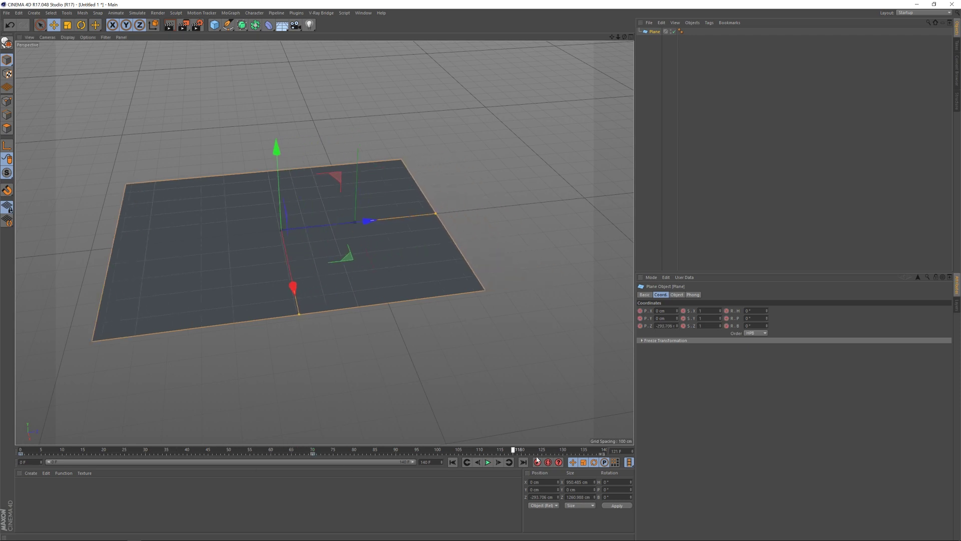
Copy the plane's frame 0 keyframe to frame 140 and play the animation from the start
click(22, 454)
ctrl+drag(22, 455, 534, 468)
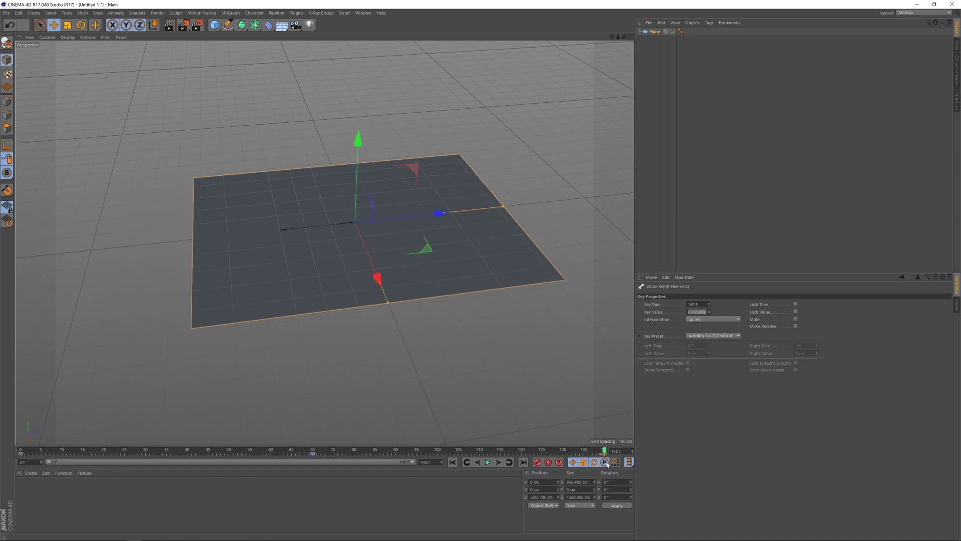
drag(604, 450, 20, 452)
click(488, 466)
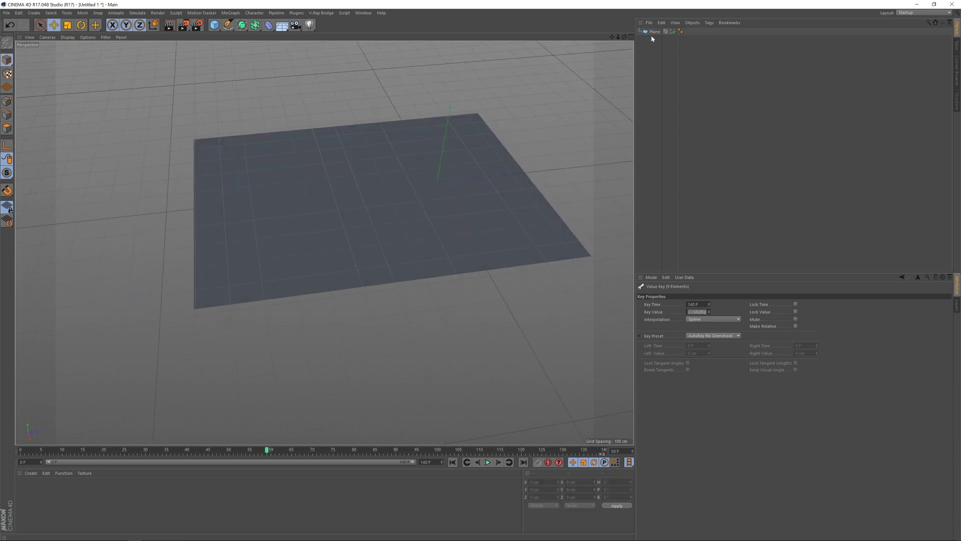
Add a Displacer deformer and make it a child of the plane
click(654, 32)
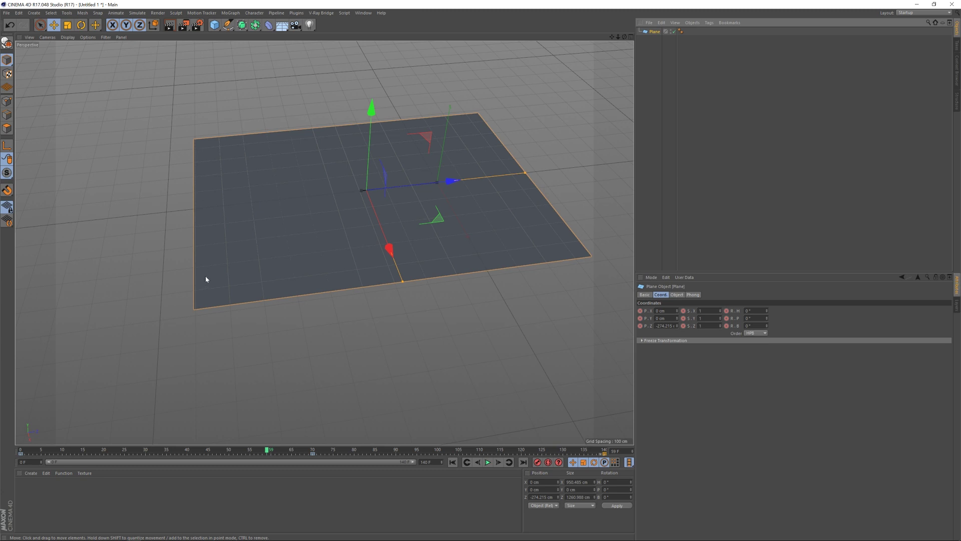
click(271, 28)
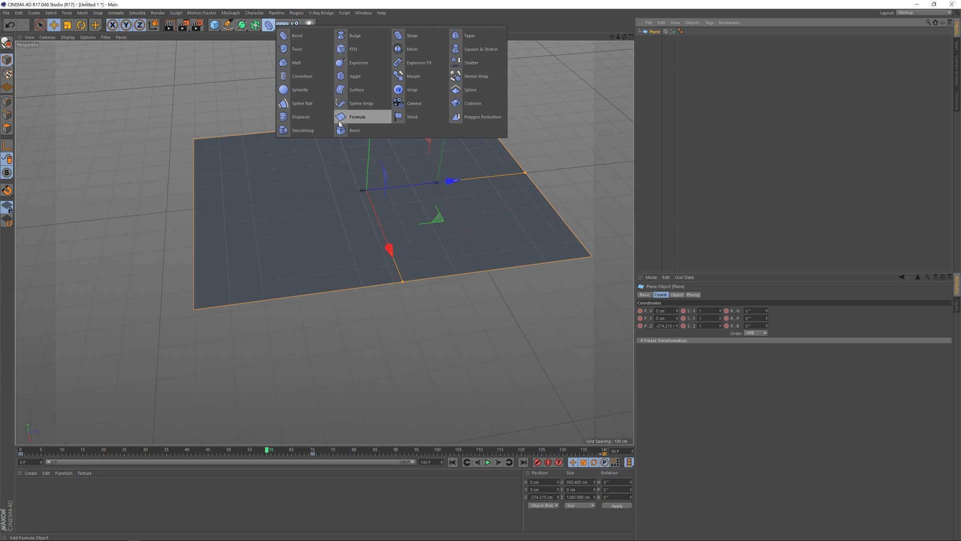
click(303, 118)
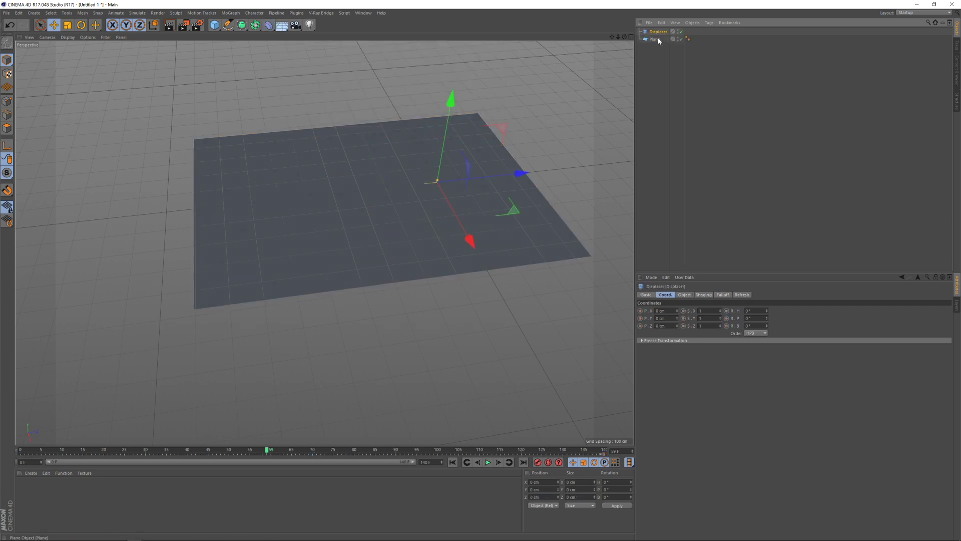
drag(656, 41, 654, 40)
Assign a Noise shader to the Displacer's shading
click(685, 294)
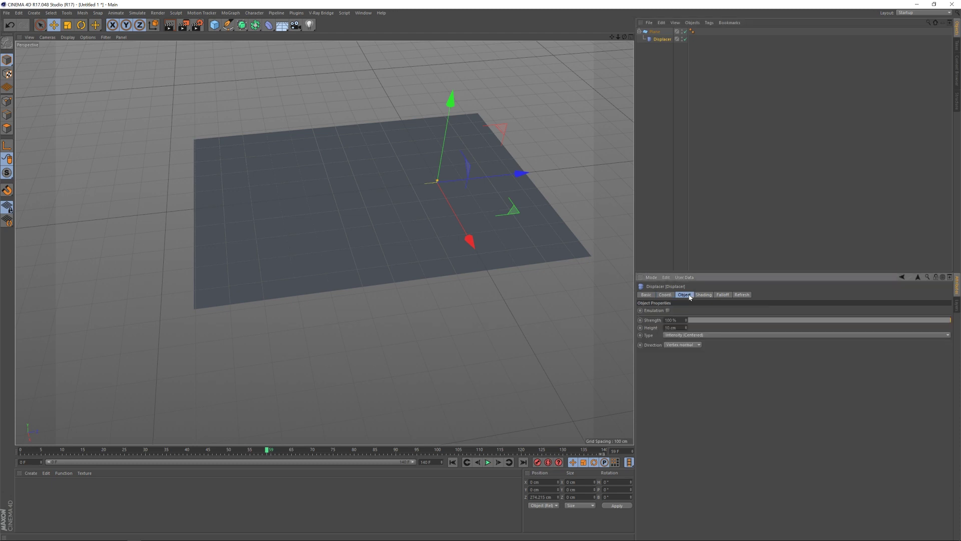
click(703, 294)
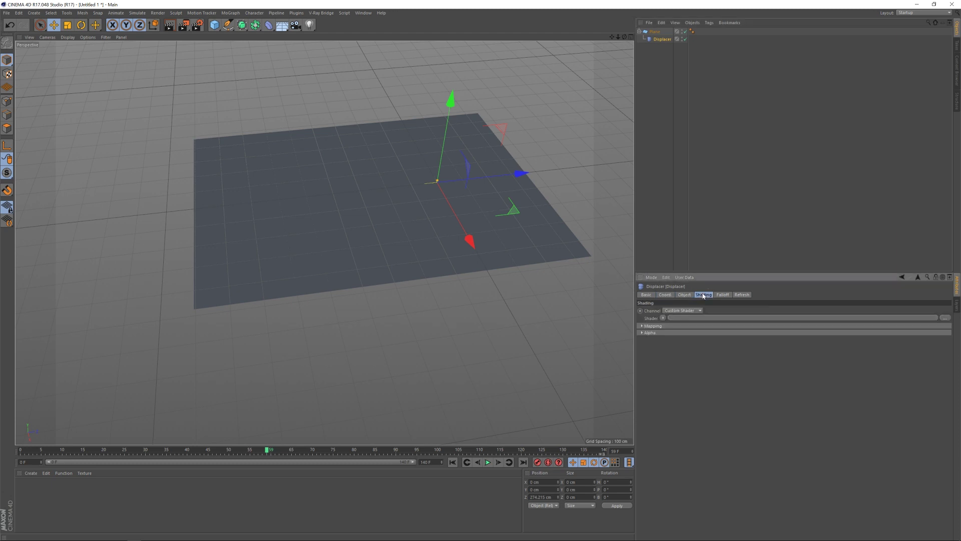
click(664, 318)
click(673, 399)
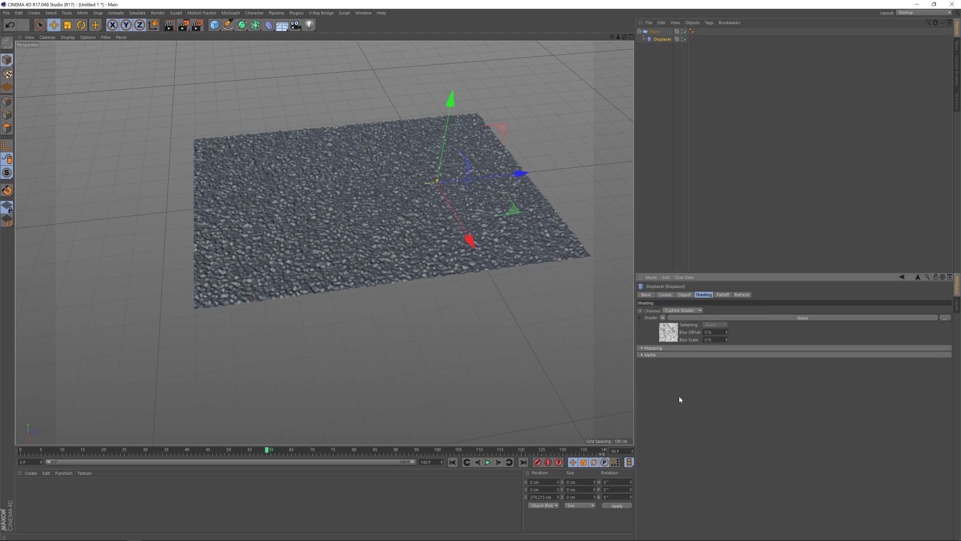
Raise the noise shader's global scale to well over 1000 % for broad, smooth bumps
scroll(381, 234, up, 3)
alt+drag(393, 226, 398, 216)
alt+right_drag(399, 216, 413, 211)
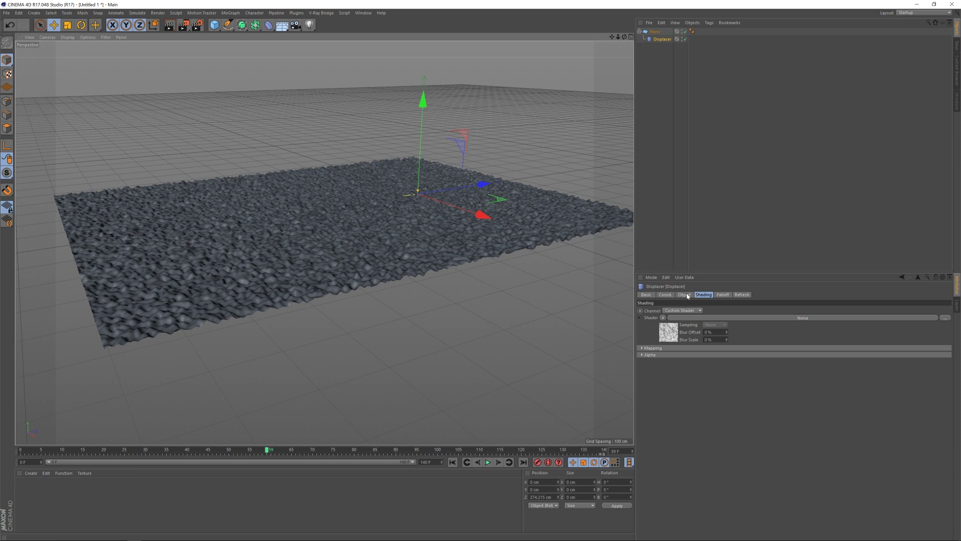
click(671, 329)
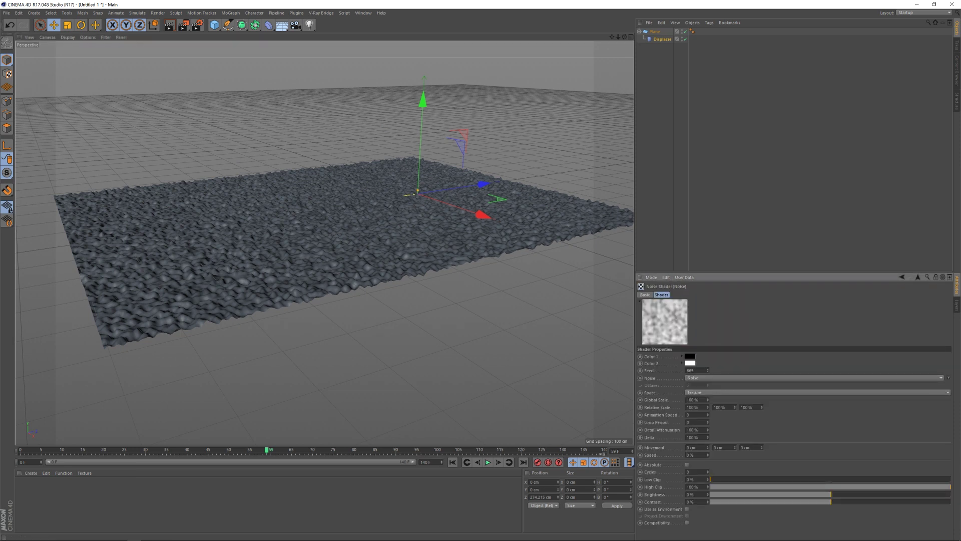
drag(737, 173, 718, 355)
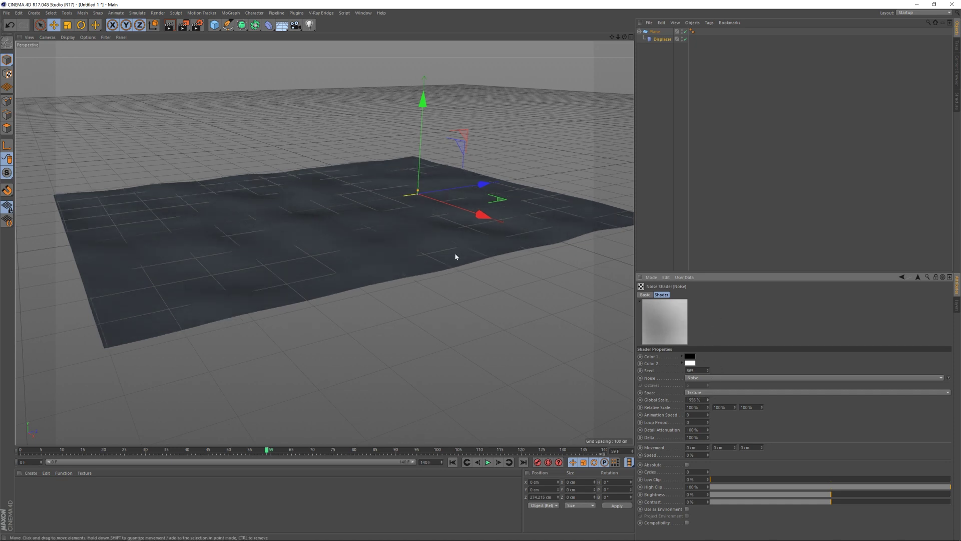
Increase the Displacer's height to about 134 cm
mouse_move(436, 231)
alt+mouse_down()
mouse_move(426, 266)
mouse_move(435, 243)
alt+mouse_up()
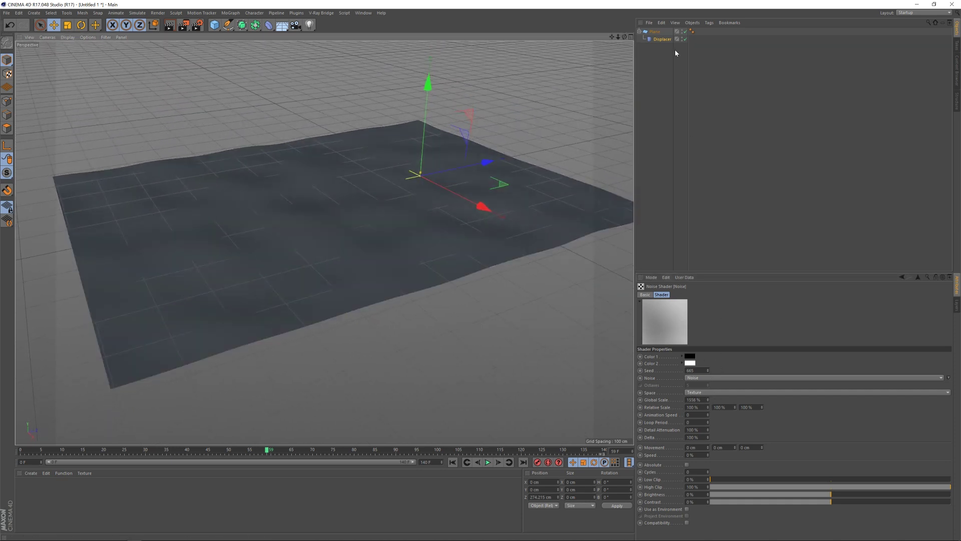
click(663, 40)
click(684, 295)
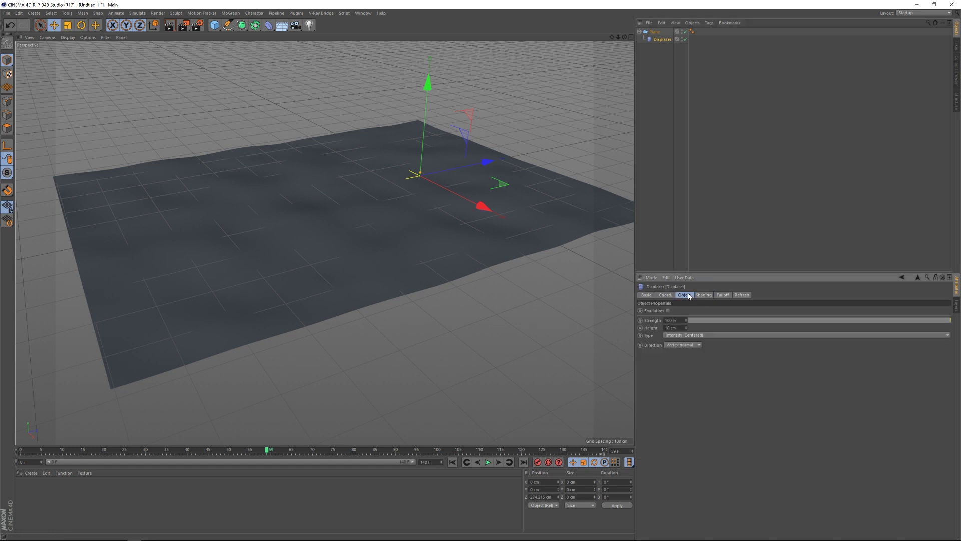
drag(688, 331, 681, 280)
mouse_move(498, 181)
alt+mouse_down()
mouse_move(464, 175)
mouse_move(507, 184)
mouse_move(501, 191)
alt+mouse_up()
Set the Displacer's direction to Planar with a +Z orientation
click(688, 347)
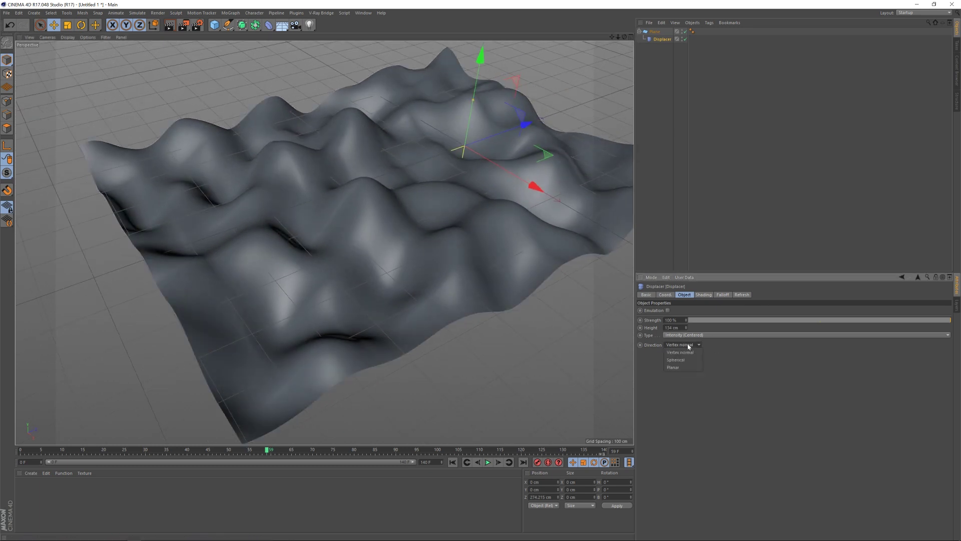
click(679, 368)
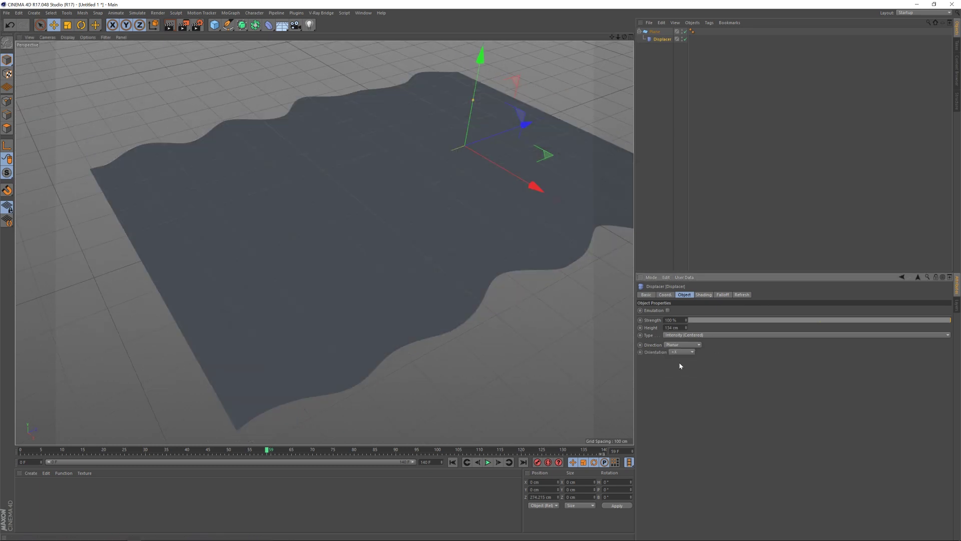
click(683, 352)
click(681, 389)
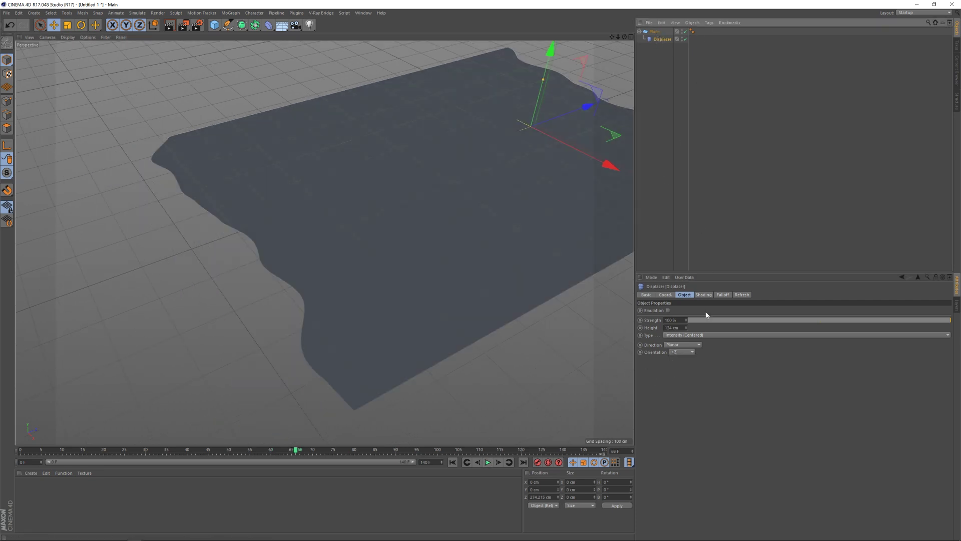
At frame 0, set the Displacer's noise animation speed to 4 and keyframe it
click(704, 294)
click(667, 327)
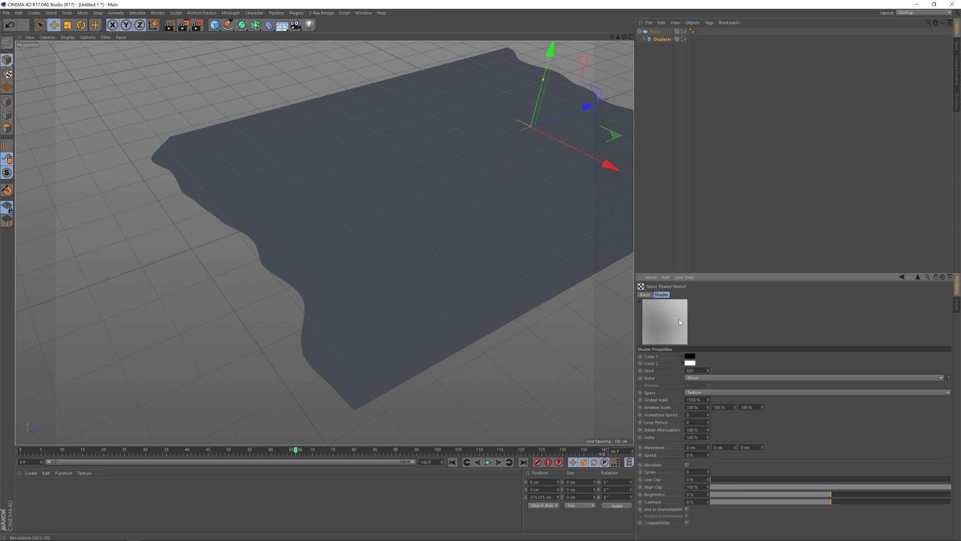
key(shift+f)
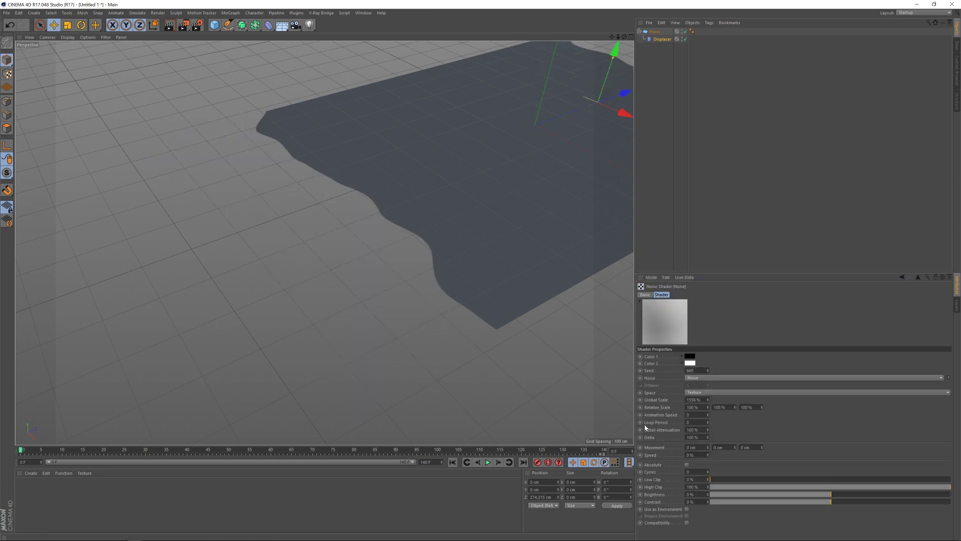
drag(694, 415, 677, 422)
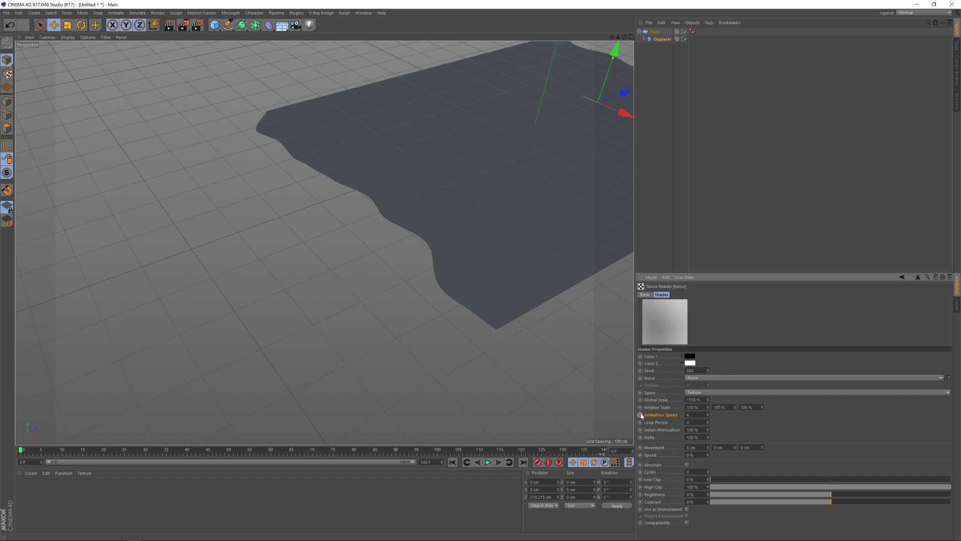
mouse_move(21, 452)
mouse_down()
mouse_move(165, 450)
mouse_move(11, 450)
mouse_up()
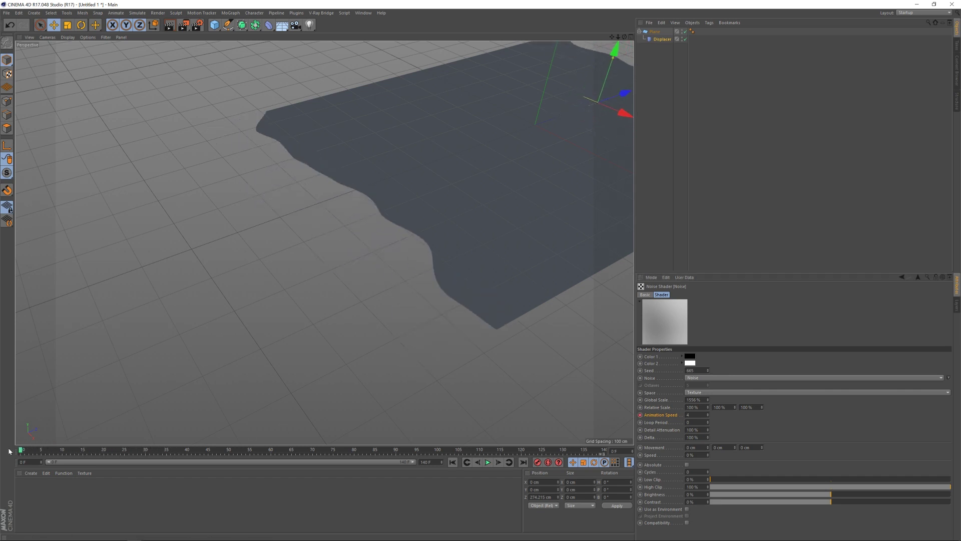
Set the noise shader's animation speed to 2 at frame 0, keyframe it, and preview the animation
drag(693, 415, 653, 418)
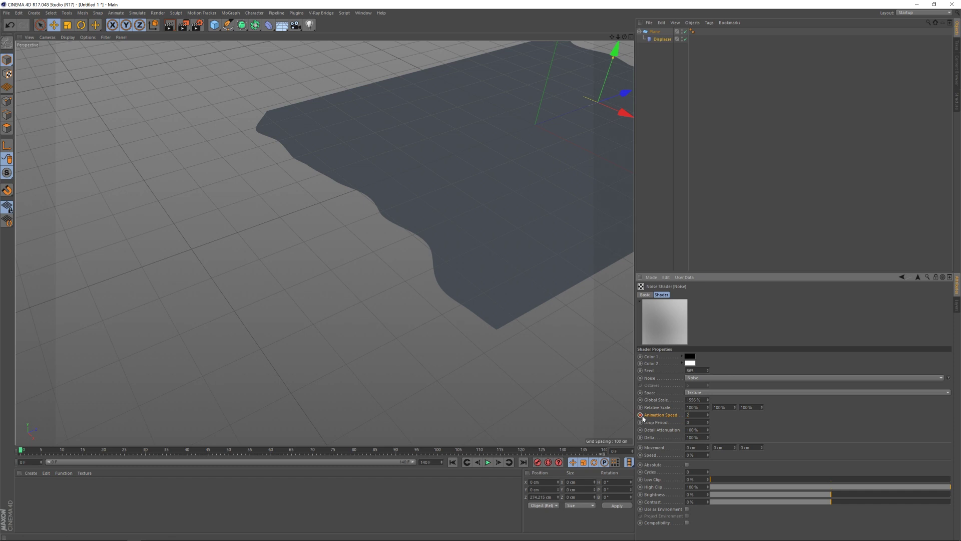
click(488, 462)
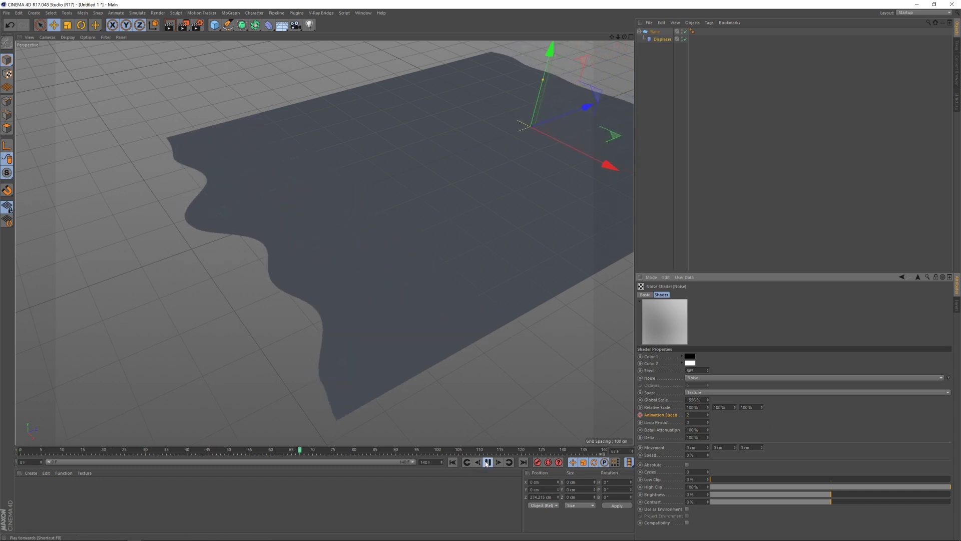
drag(344, 450, 18, 436)
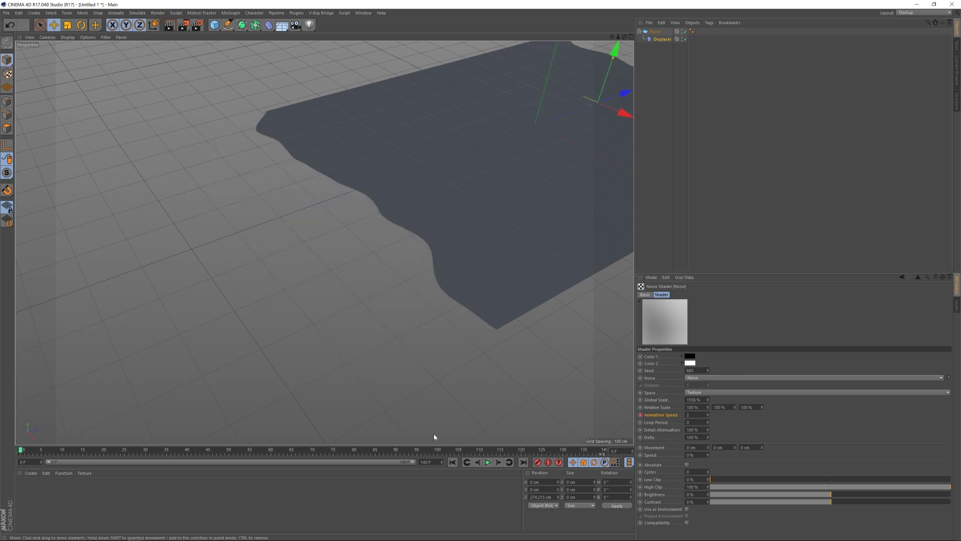
Set the noise shader's animation speed to 0.5 at frame 0, keyframe it, and preview the motion
drag(693, 415, 647, 420)
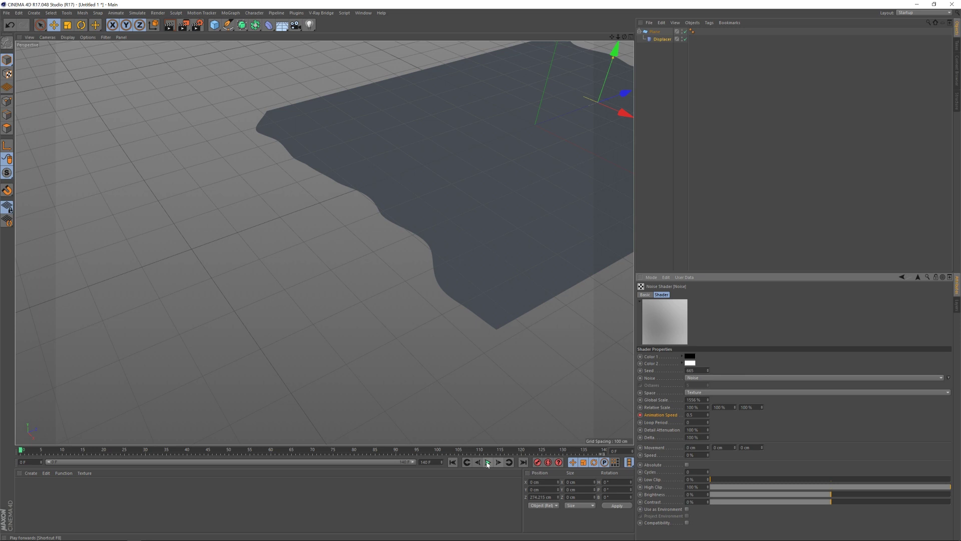
click(488, 461)
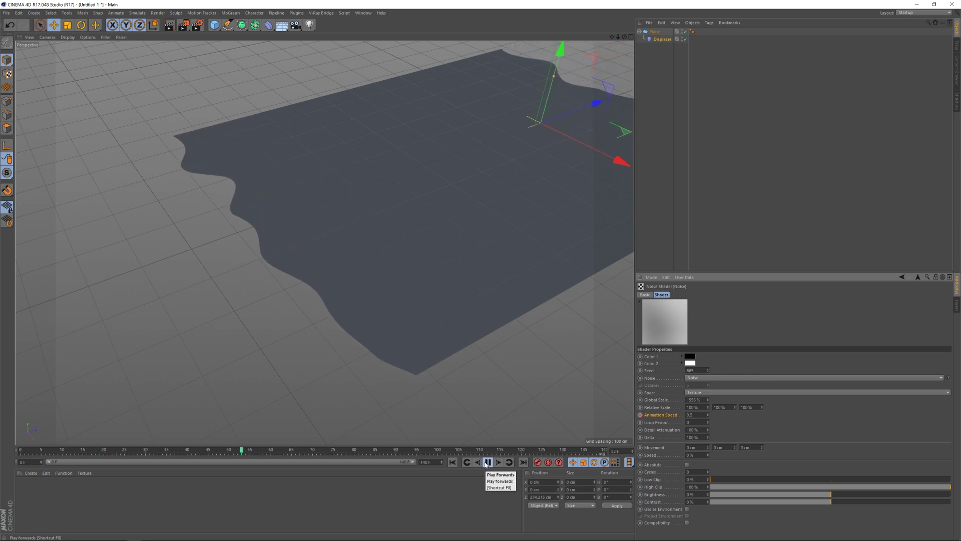
click(486, 463)
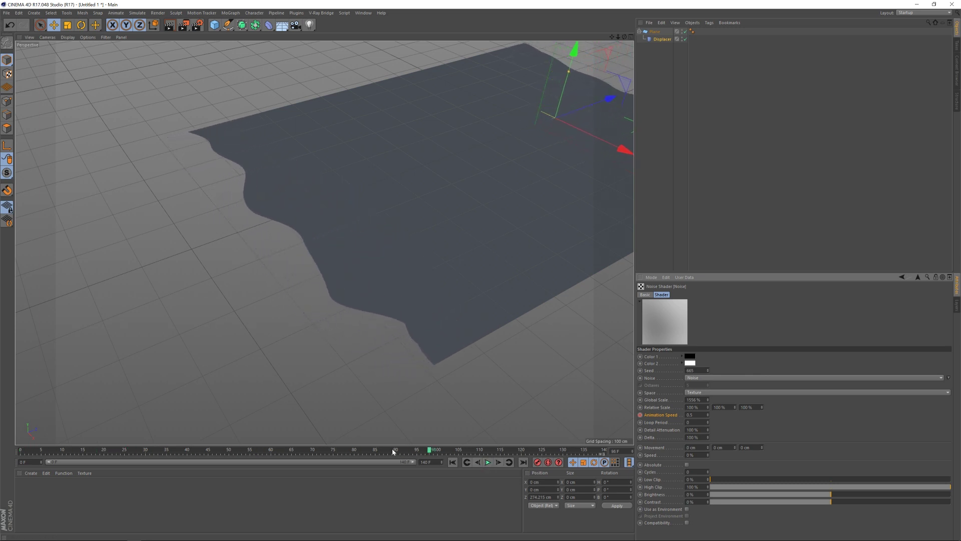
Keyframe a changed animation speed for the noise shader at frame 70 and play the animation from frame 0
drag(393, 451, 313, 451)
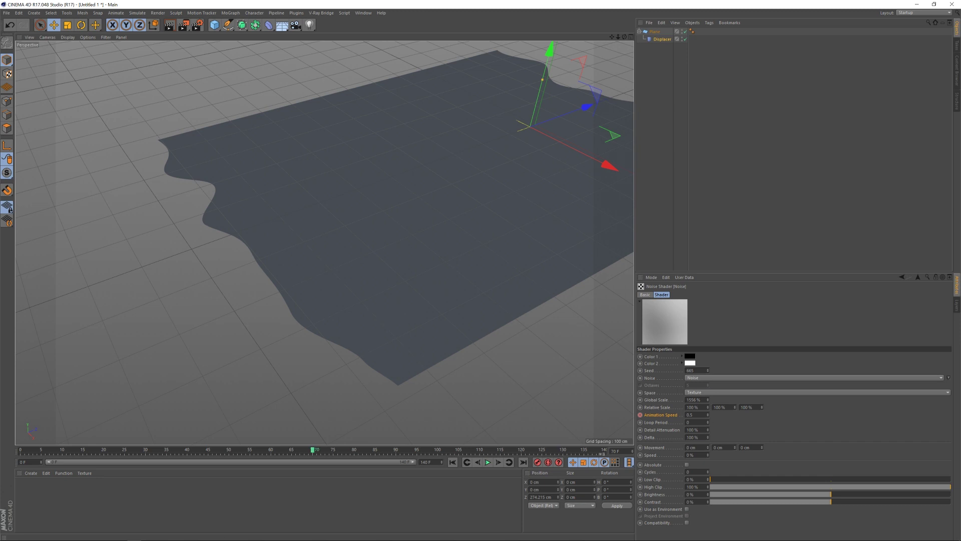
click(653, 416)
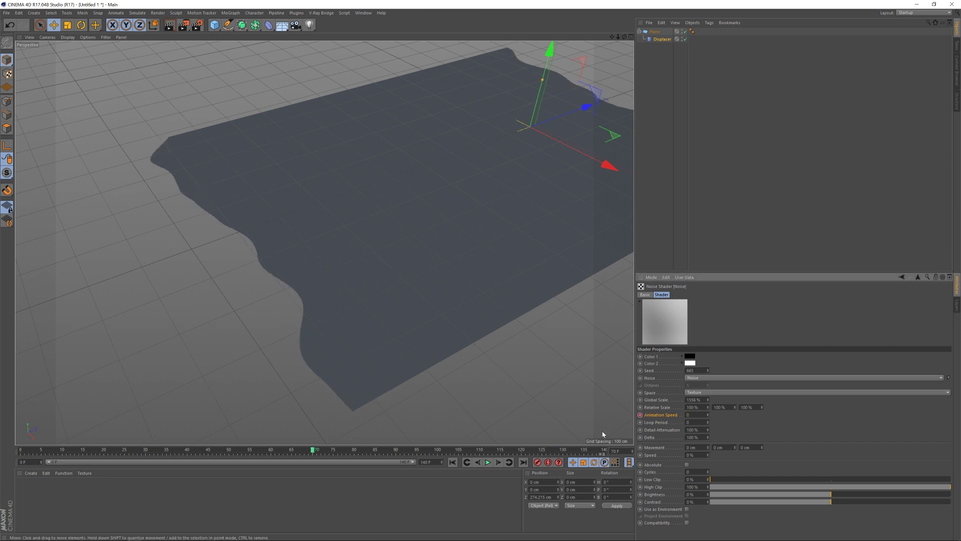
drag(313, 450, 8, 470)
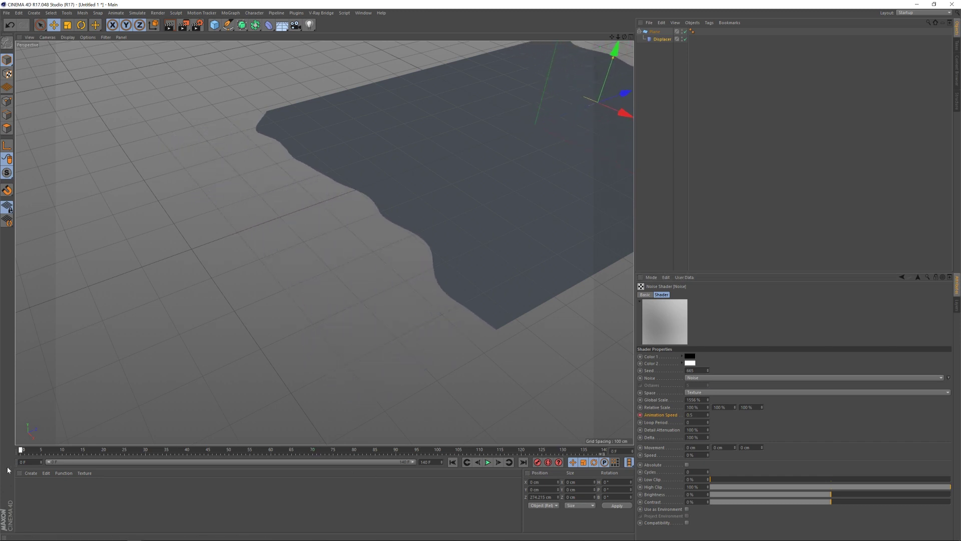
click(488, 462)
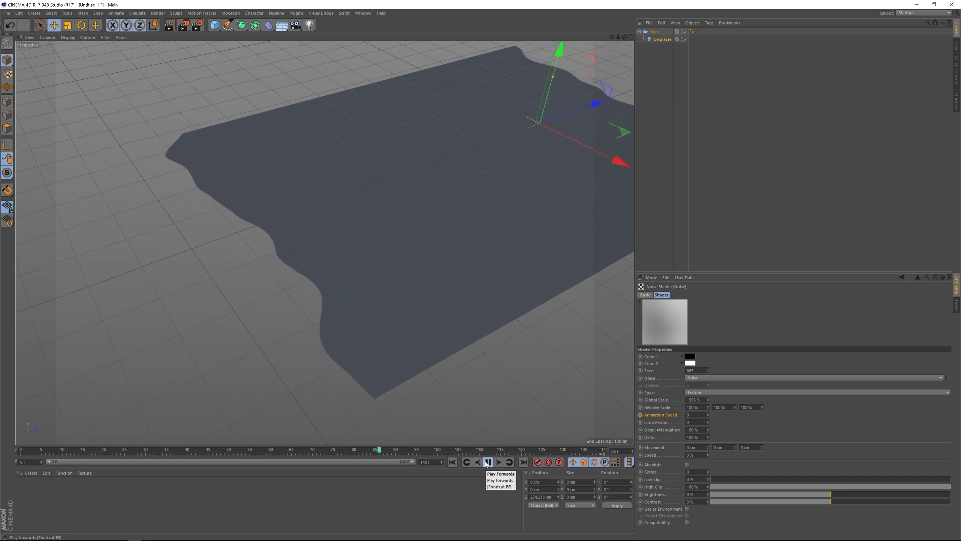
click(487, 462)
At frame 140, set the noise shader's animation speed to 0.5 and keyframe it
drag(509, 451, 615, 450)
double_click(690, 415)
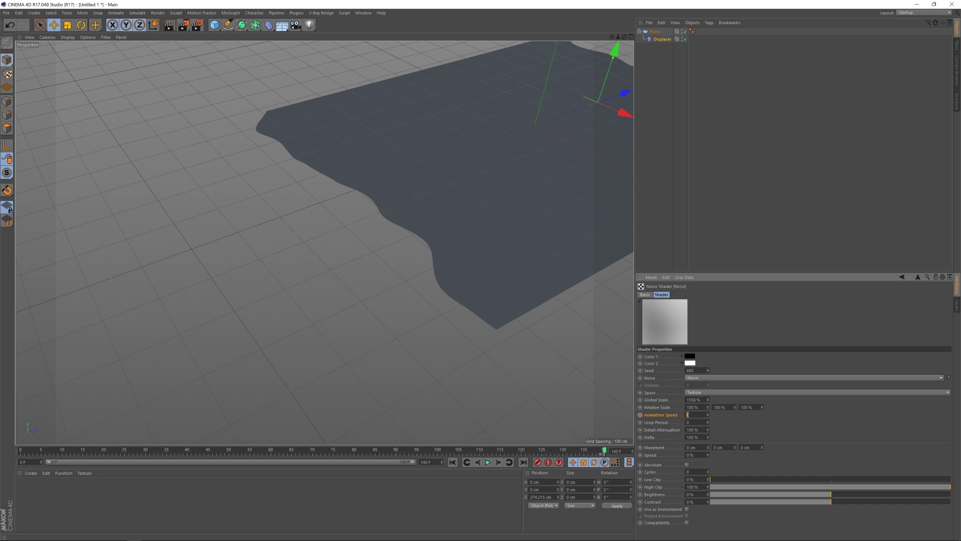
text(0.5)
key(Return)
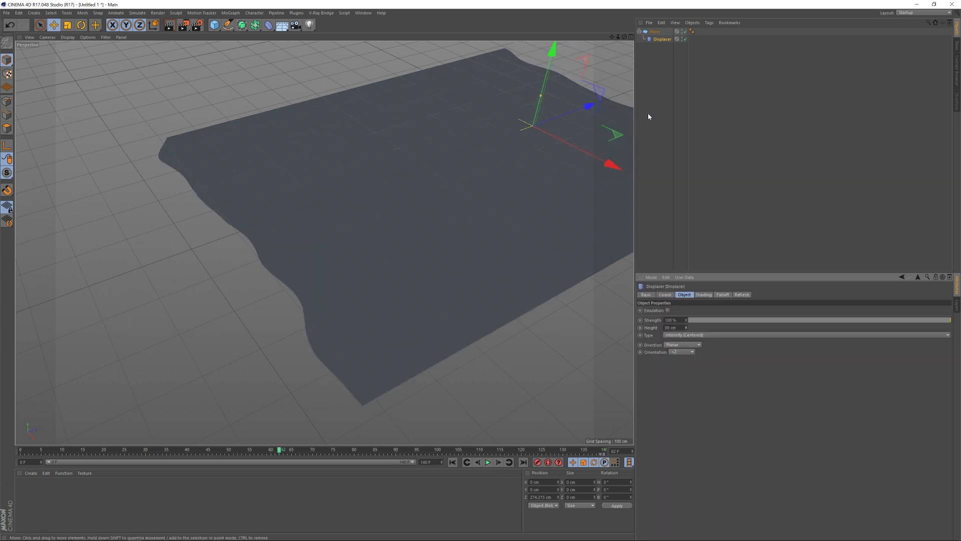
Add a camera to the scene and set the render output size to 1920 × 1080 pixels
click(672, 115)
click(296, 25)
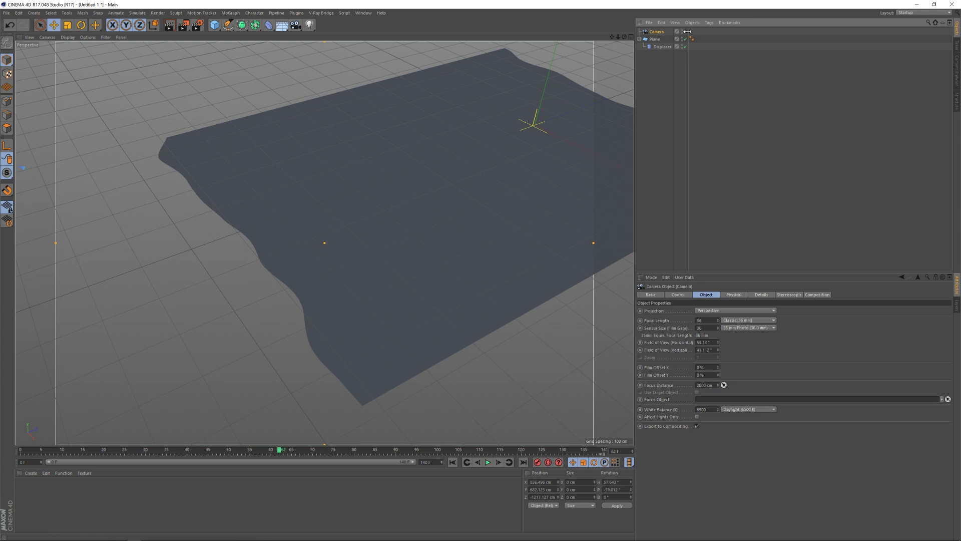
click(198, 27)
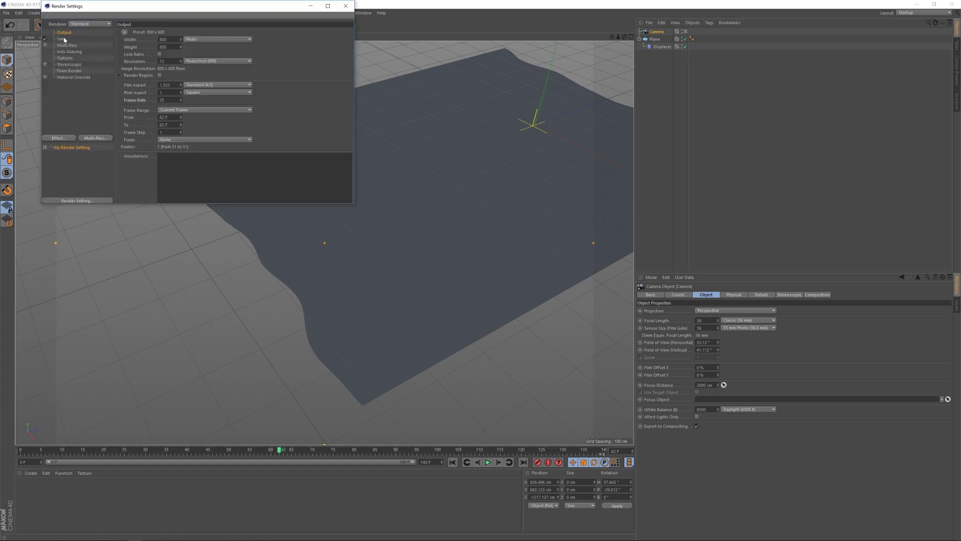
text(1920)
key(Tab)
text(1080)
key(Return)
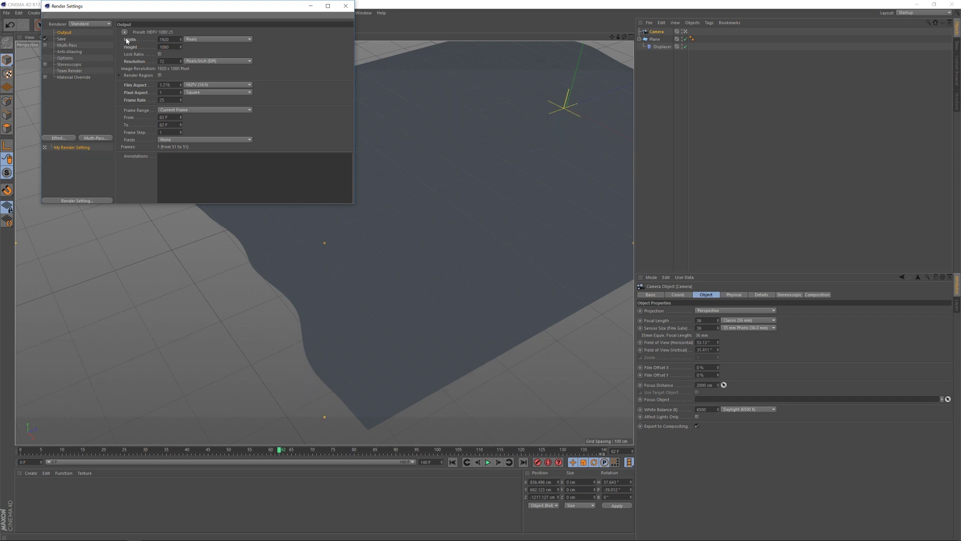
click(347, 8)
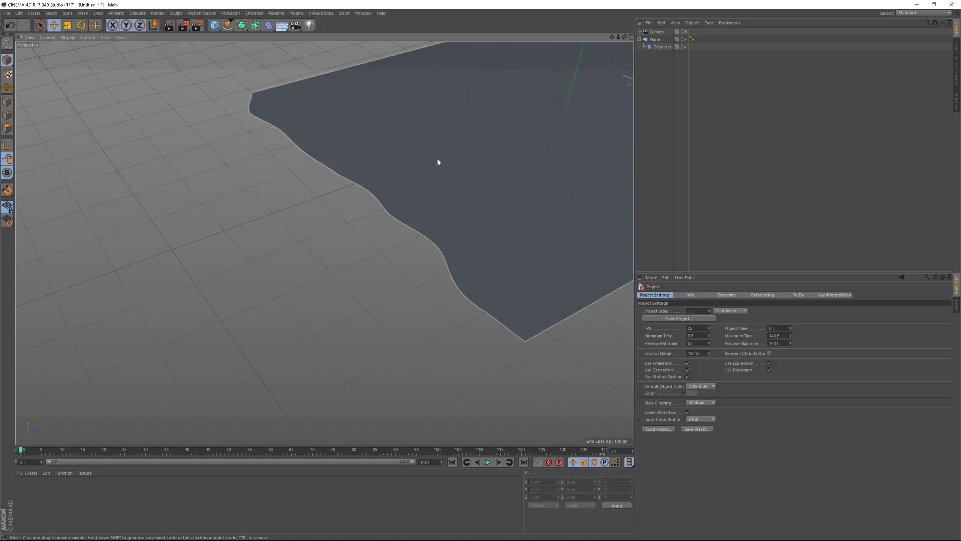
Frame the plane's wavy edge in close-up through the camera and preview the animation in that framing
mouse_move(516, 204)
alt+mouse_down()
mouse_move(497, 161)
mouse_move(423, 128)
alt+mouse_up()
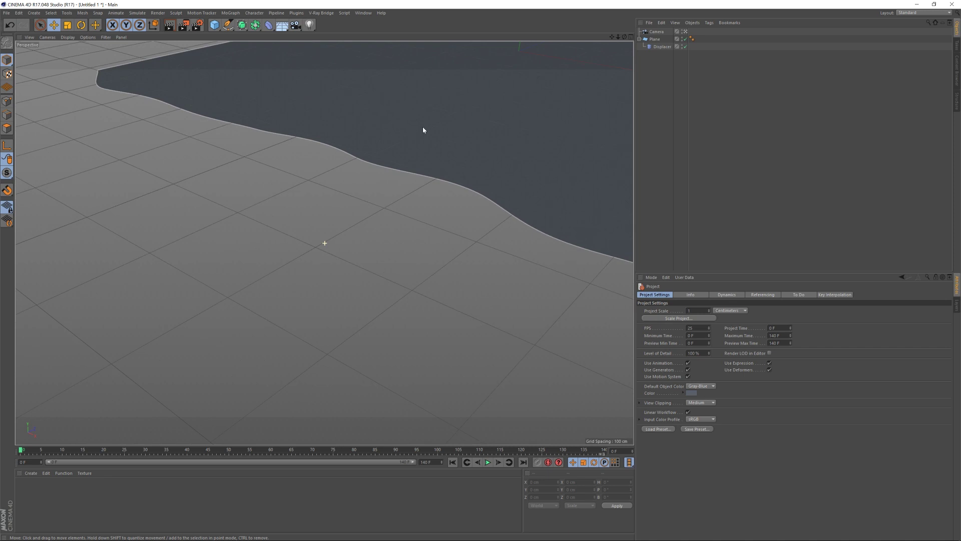
alt+right_drag(423, 128, 434, 113)
alt+middle_drag(434, 113, 422, 120)
click(488, 462)
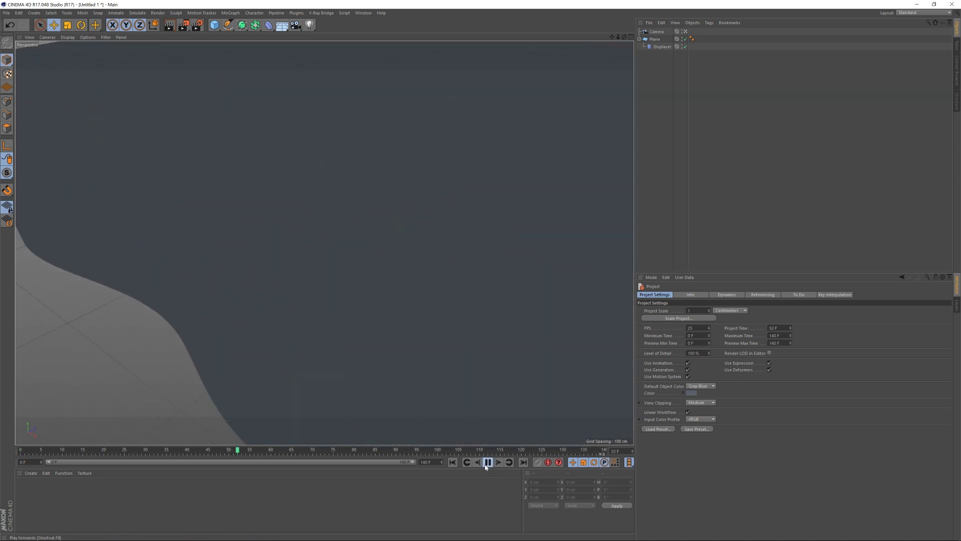
click(487, 461)
alt+drag(493, 250, 530, 200)
click(487, 462)
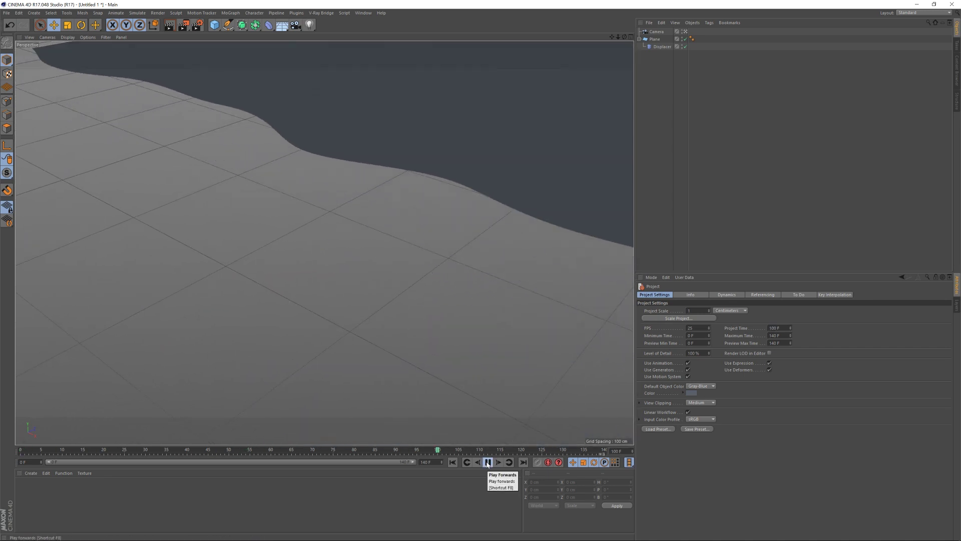
click(487, 462)
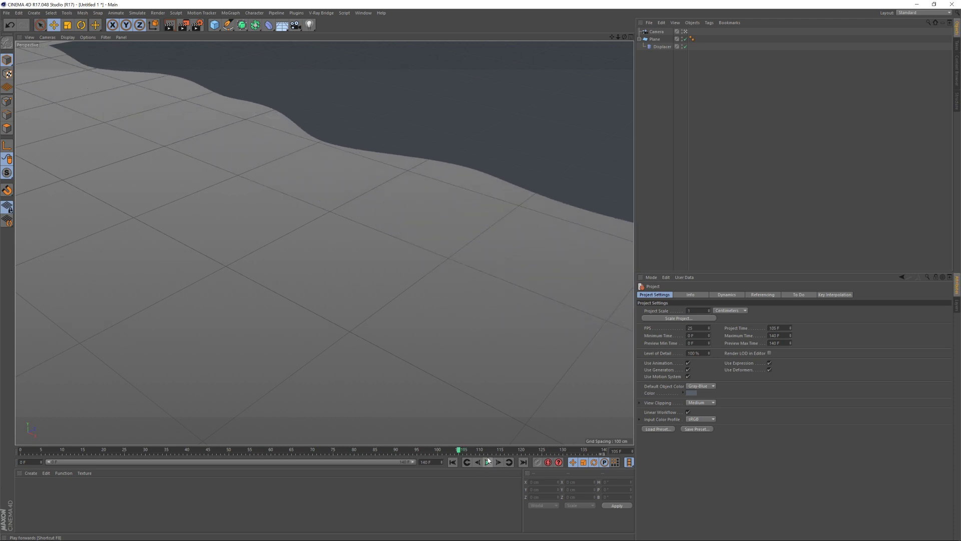
Switch to the Animation layout and display the plane's Position track as F-curves
click(660, 39)
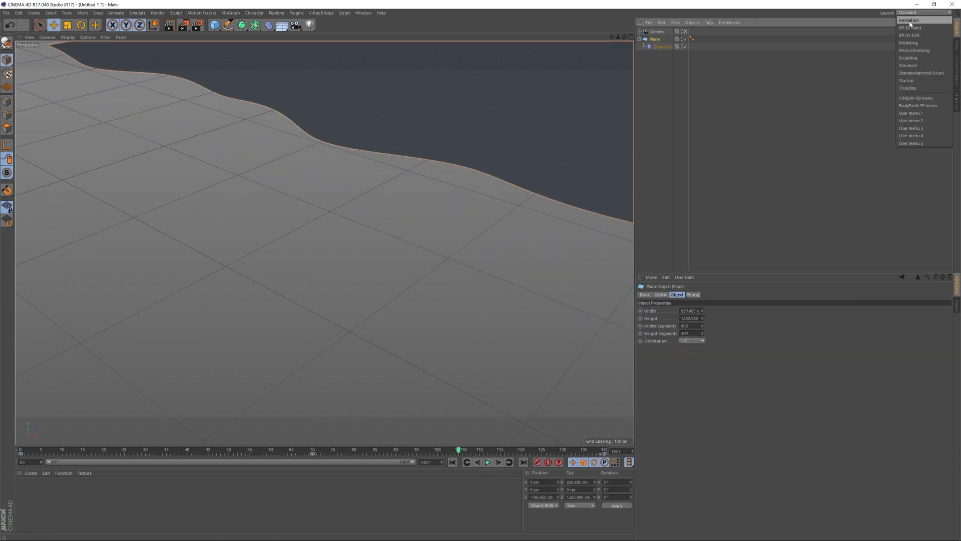
click(909, 21)
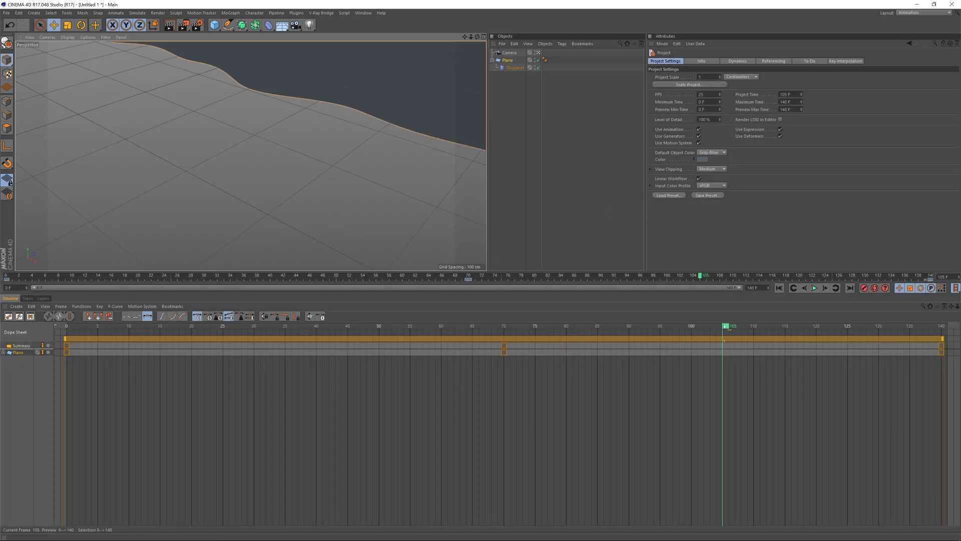
drag(724, 326, 505, 327)
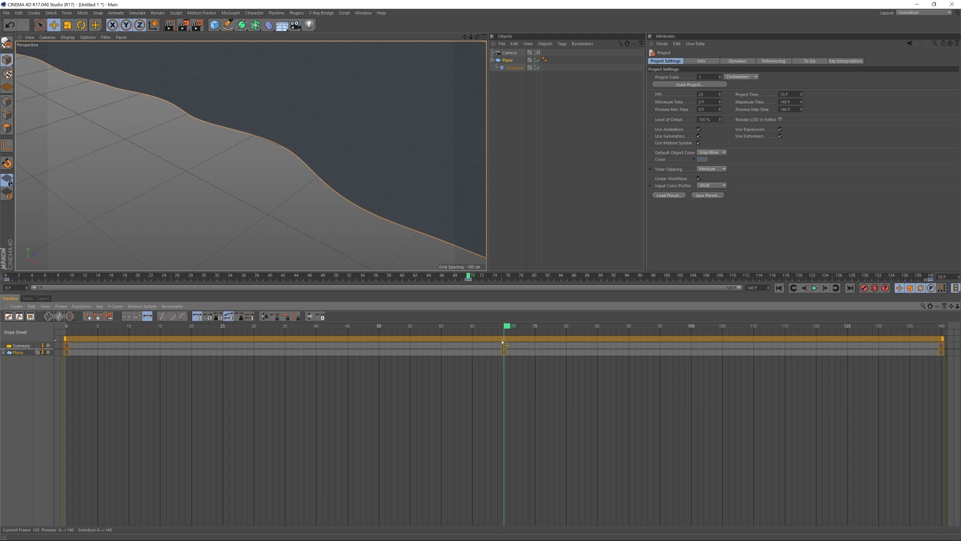
click(3, 353)
click(23, 359)
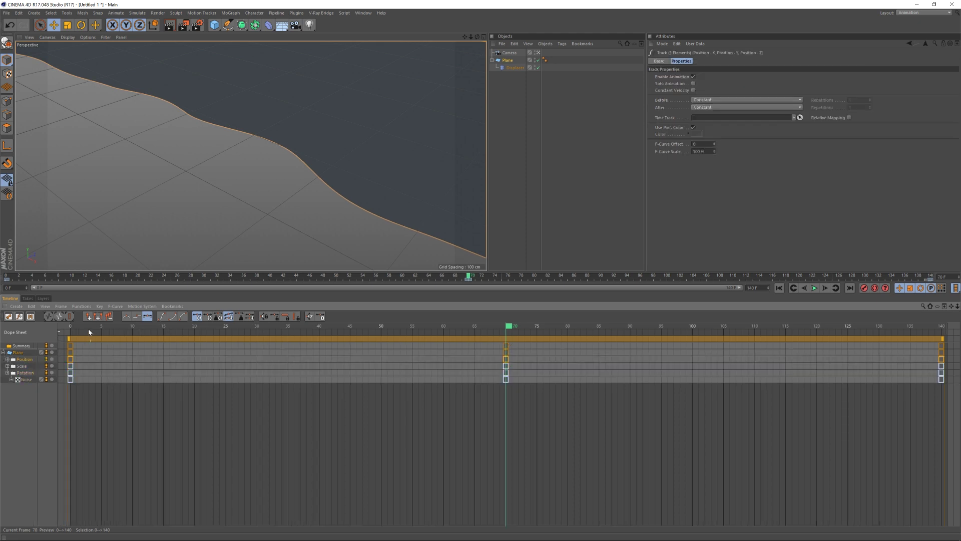
click(20, 316)
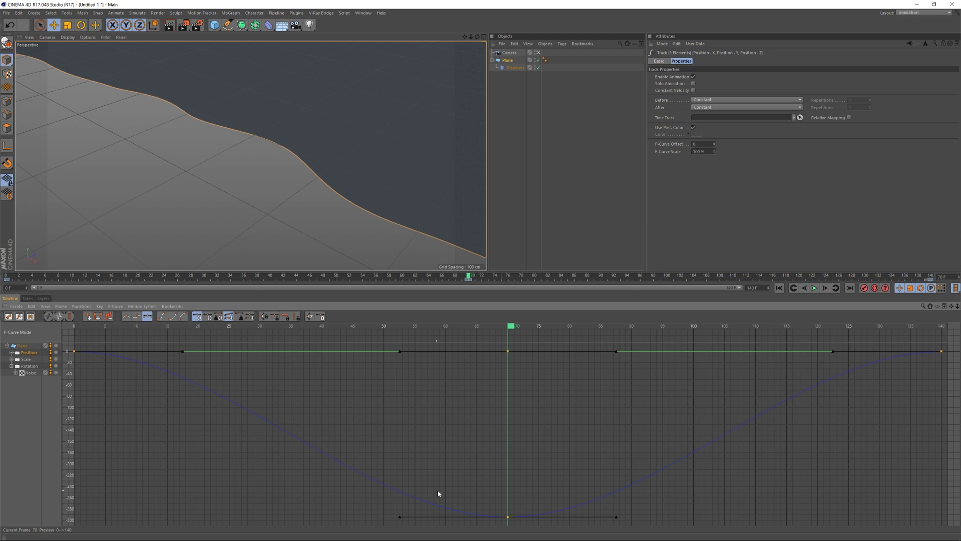
Lengthen the Position curve's horizontal tangents at frames 70, 0 and 140 for stronger easing, and preview the motion
click(508, 517)
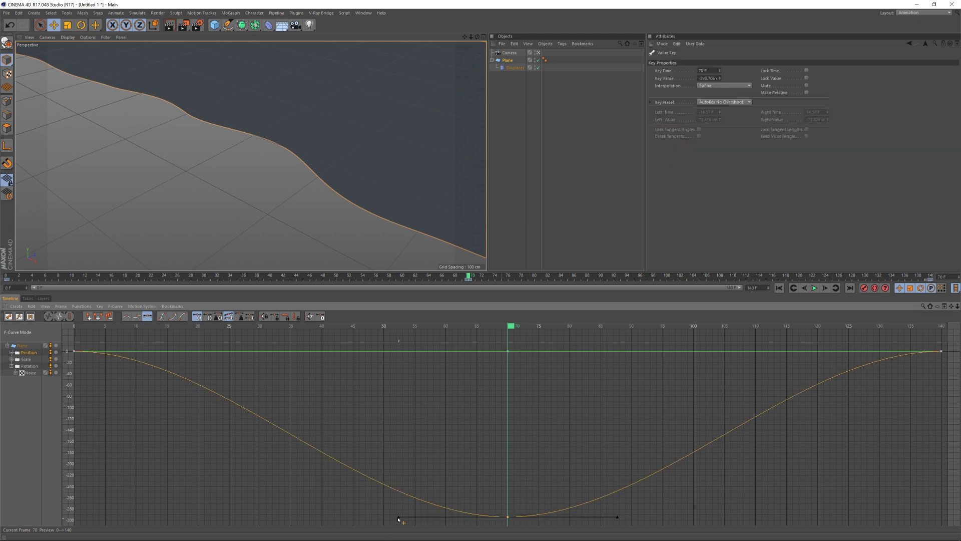
drag(400, 517, 263, 518)
drag(70, 343, 115, 377)
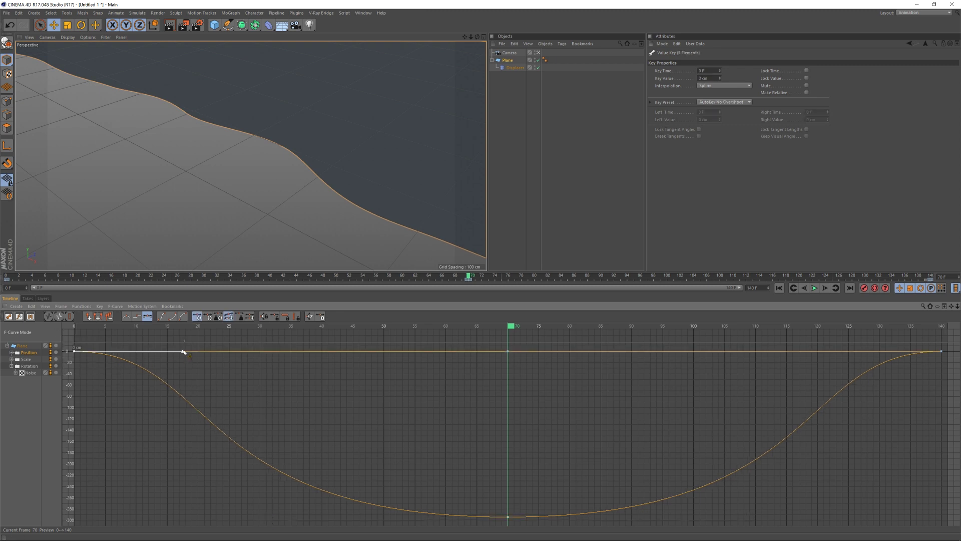
drag(184, 352, 258, 351)
drag(958, 404, 914, 337)
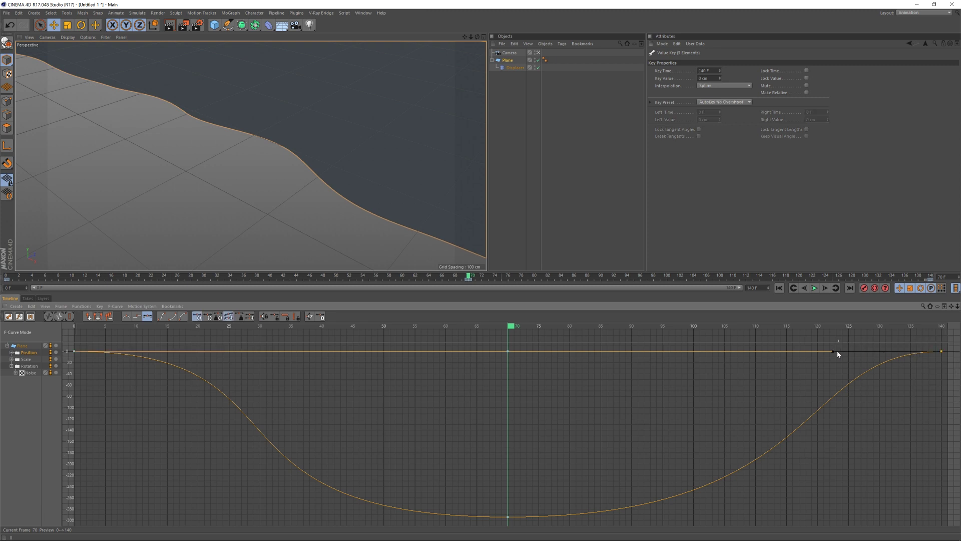
drag(837, 352, 739, 352)
key(F8)
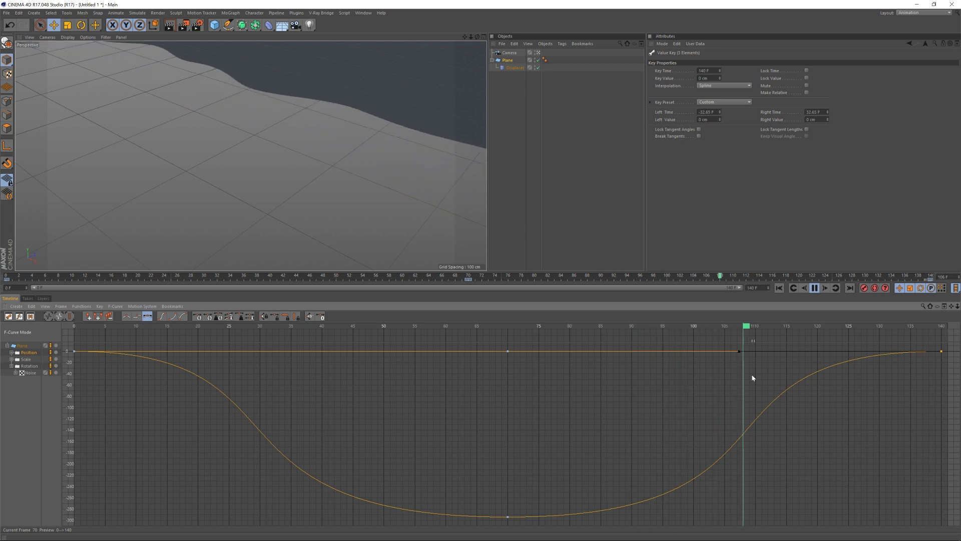
click(815, 287)
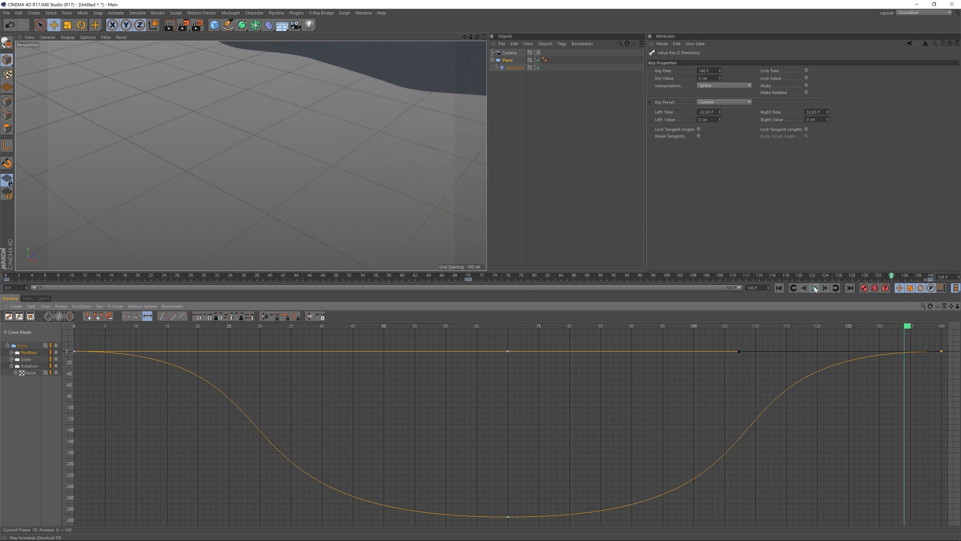
Leave the camera view and return to the Standard layout
click(538, 52)
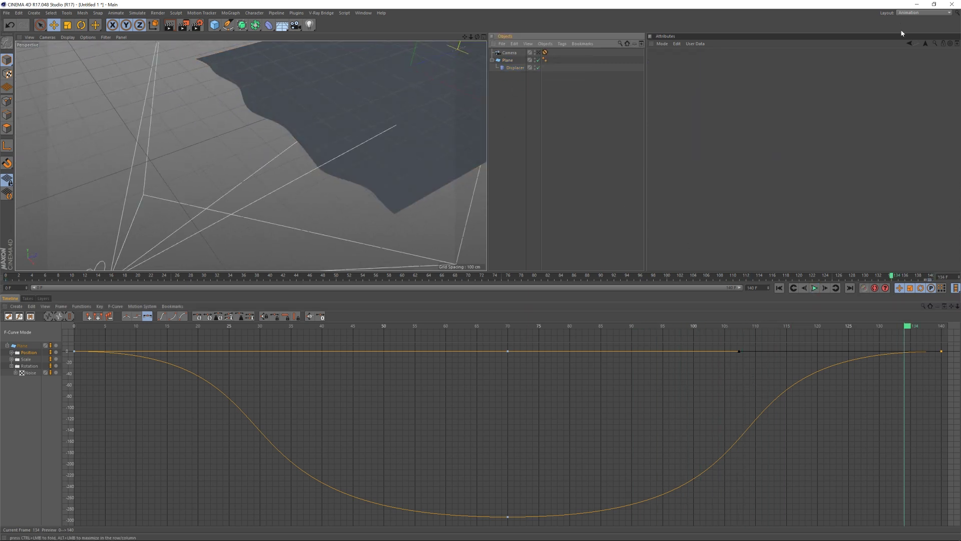
click(923, 12)
click(908, 66)
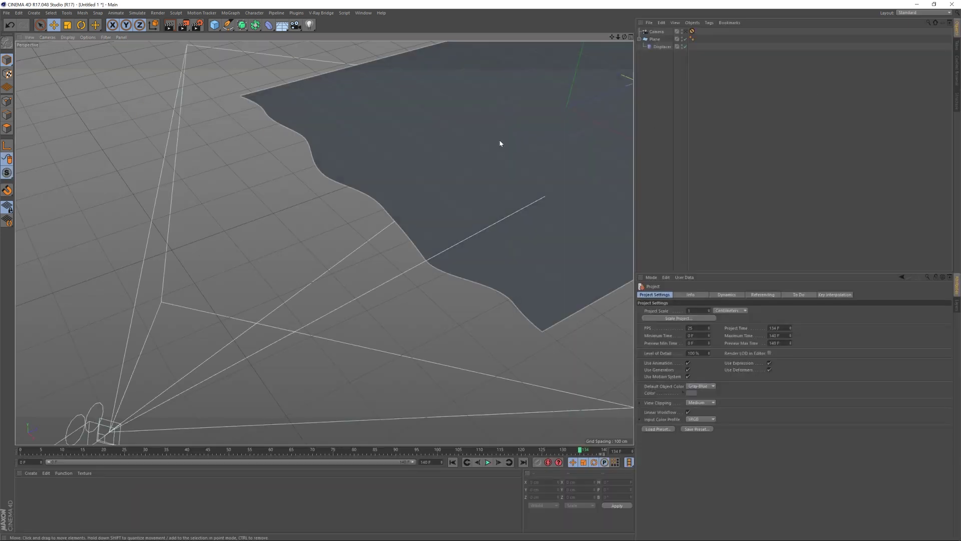
Hide the camera object in the viewport
alt+middle_drag(500, 141, 404, 162)
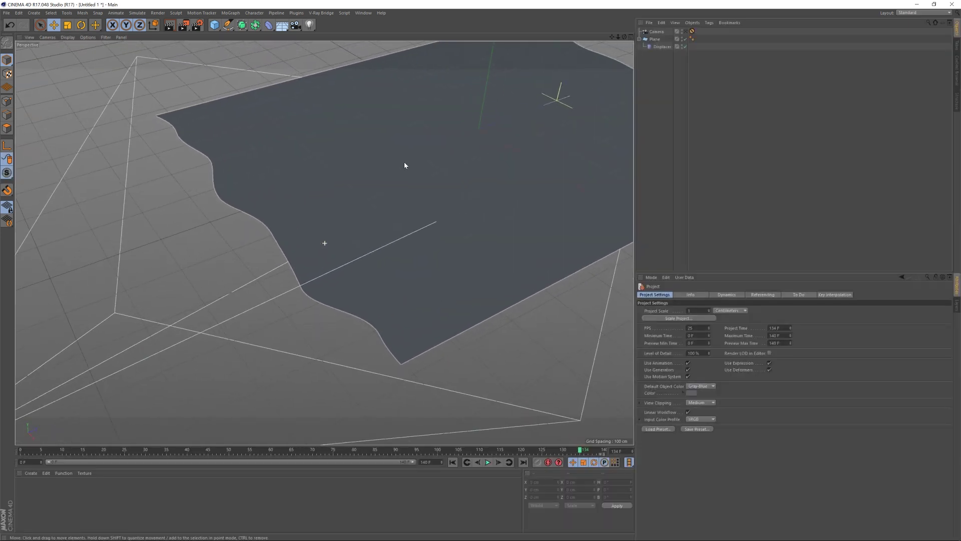
double_click(682, 30)
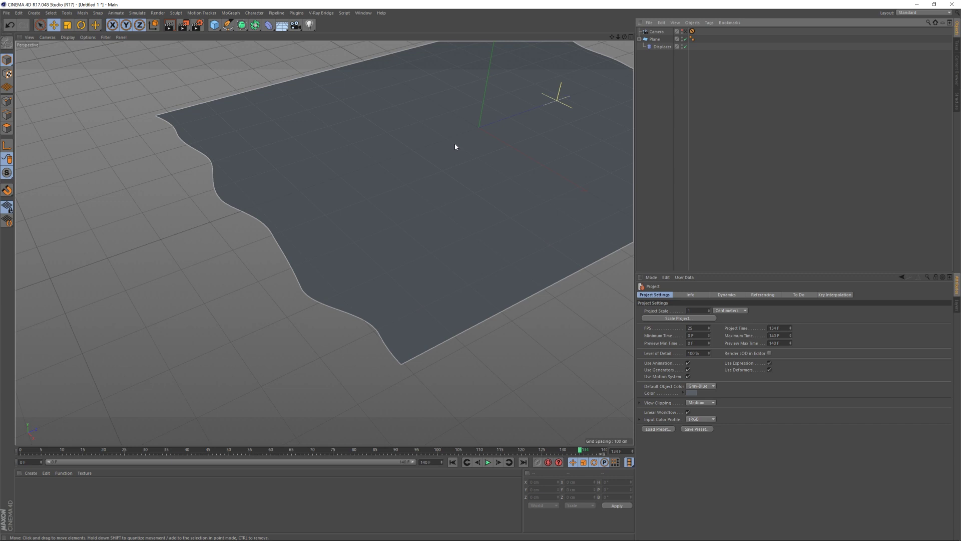
Add a HOT4D ocean deformer as a child of the Plane, disable the Displacer and preview the animation
click(297, 13)
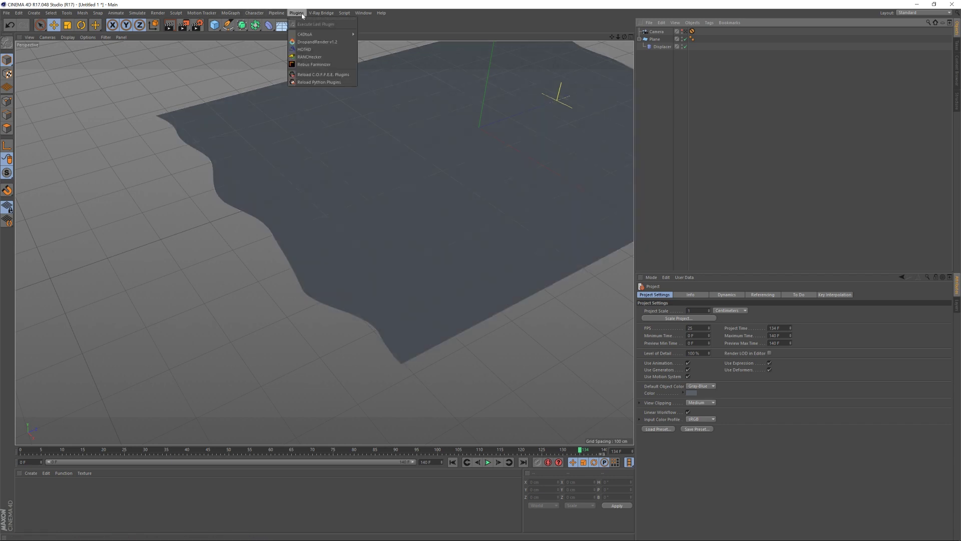
click(307, 50)
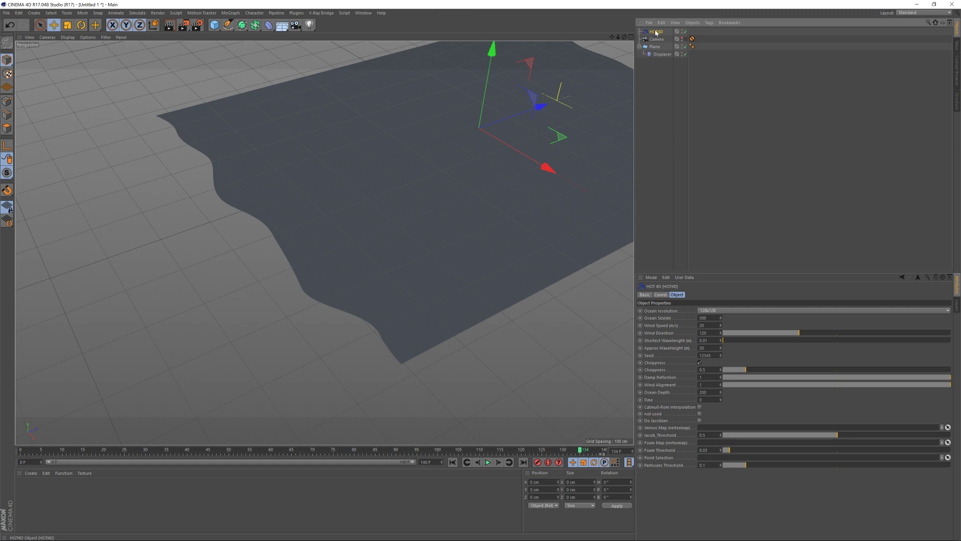
mouse_move(656, 31)
mouse_down()
mouse_move(662, 53)
mouse_move(656, 47)
mouse_up()
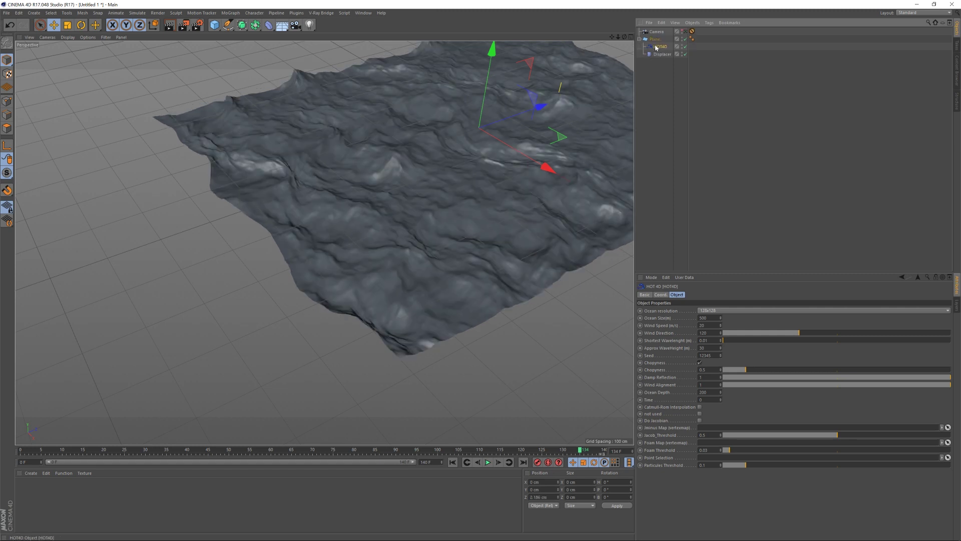
click(685, 54)
alt+middle_drag(563, 163, 486, 227)
click(485, 464)
click(487, 462)
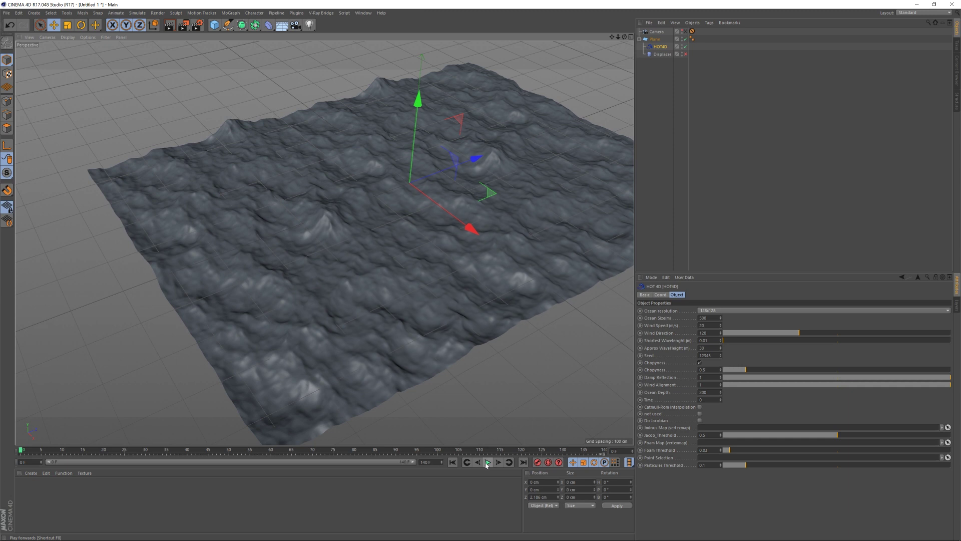
Keyframe HOT4D's Time at 0 on frame 0 and 30 on frame 140, and preview from the start
ctrl+click(641, 400)
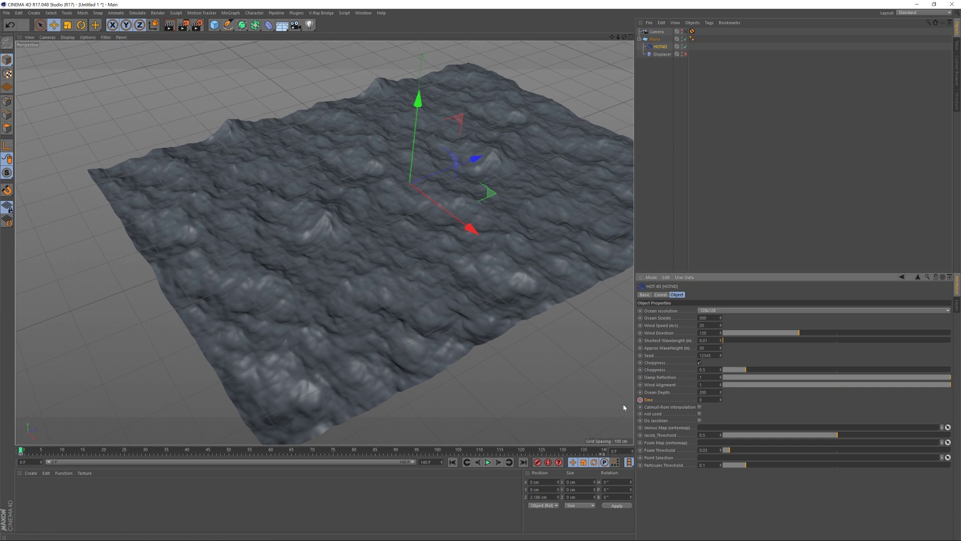
drag(54, 450, 615, 441)
double_click(701, 400)
text(30)
key(Return)
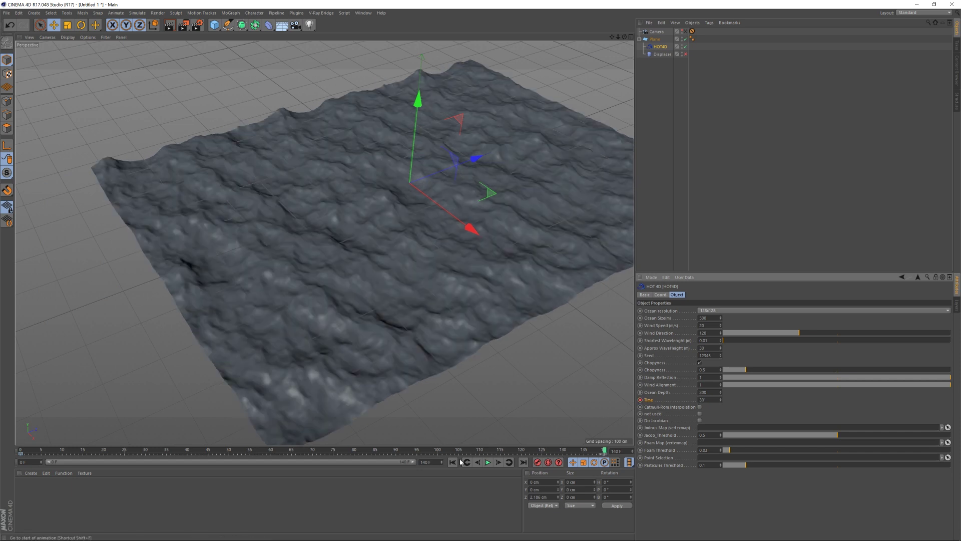
click(453, 462)
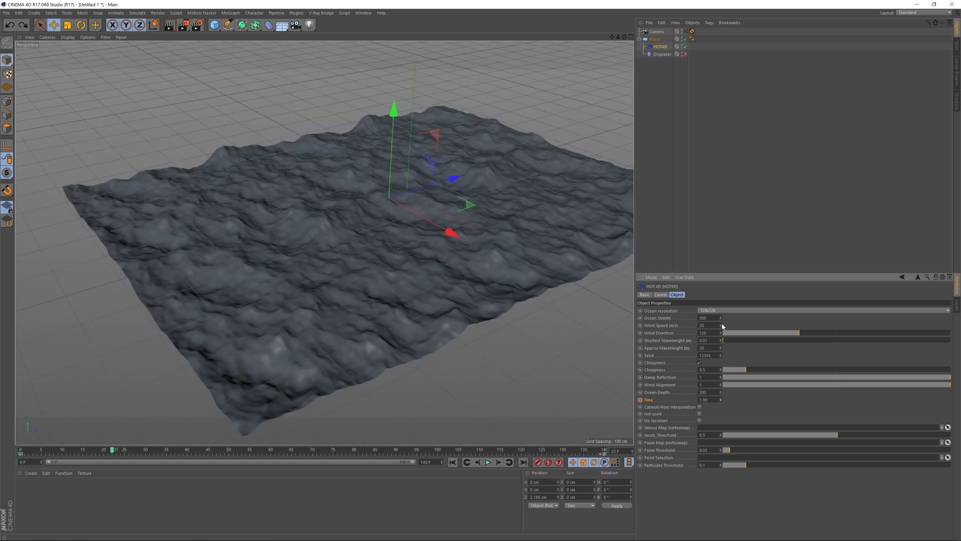
Set HOT4D's ocean resolution to 256x256, wind speed to 30 and wind direction to 270
click(725, 311)
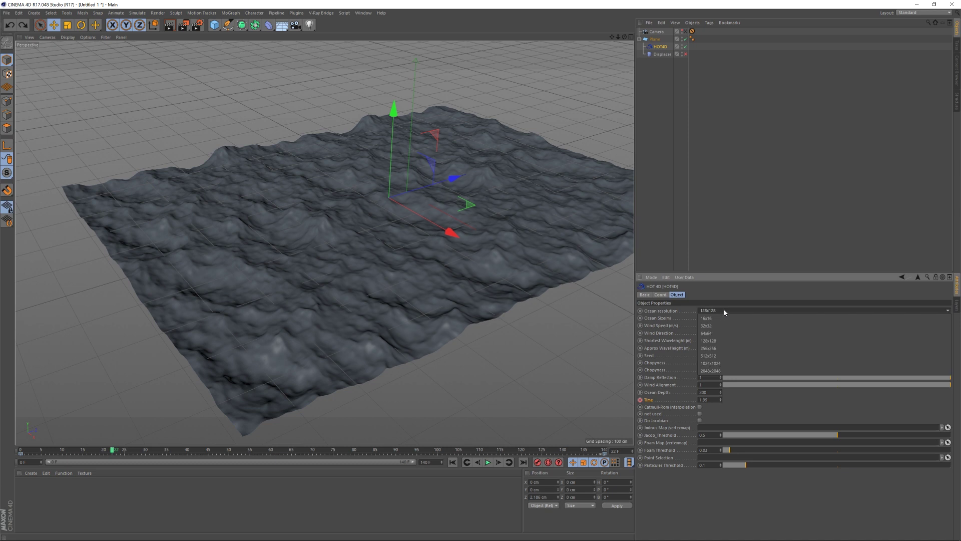
click(718, 348)
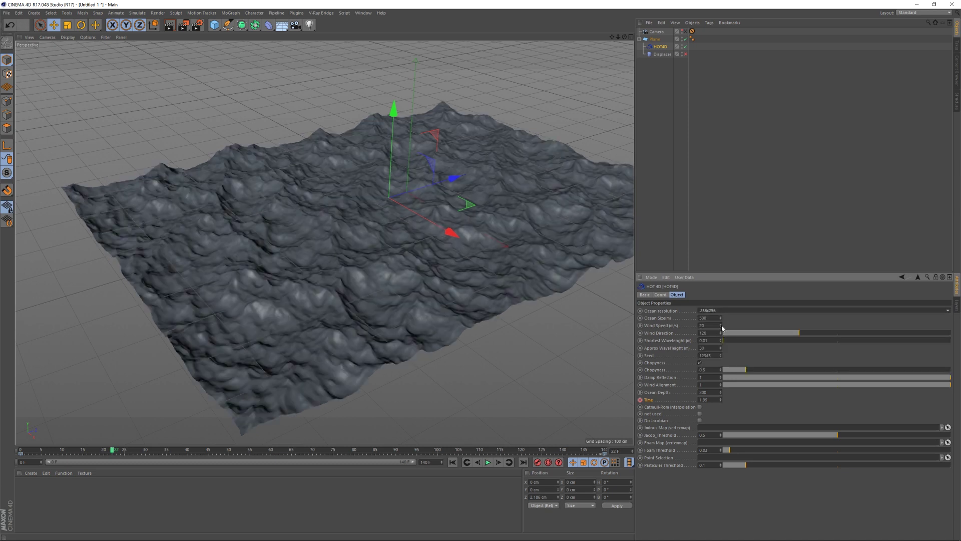
drag(720, 326, 723, 315)
key(ctrl+z)
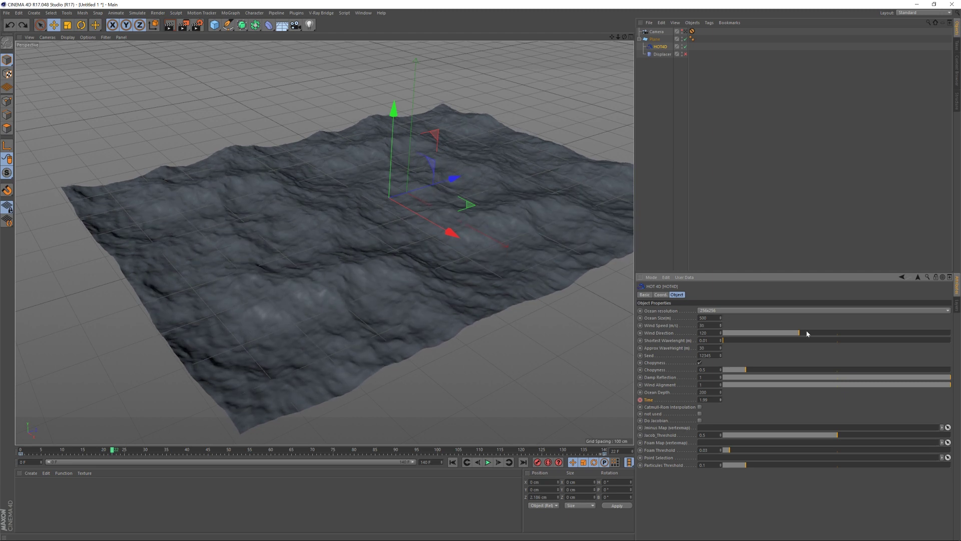
click(891, 333)
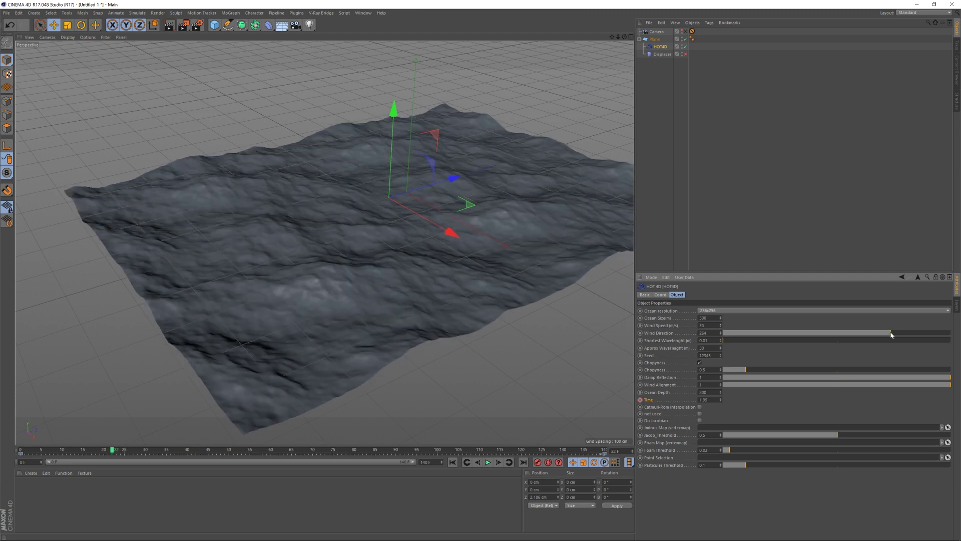
drag(894, 334, 896, 333)
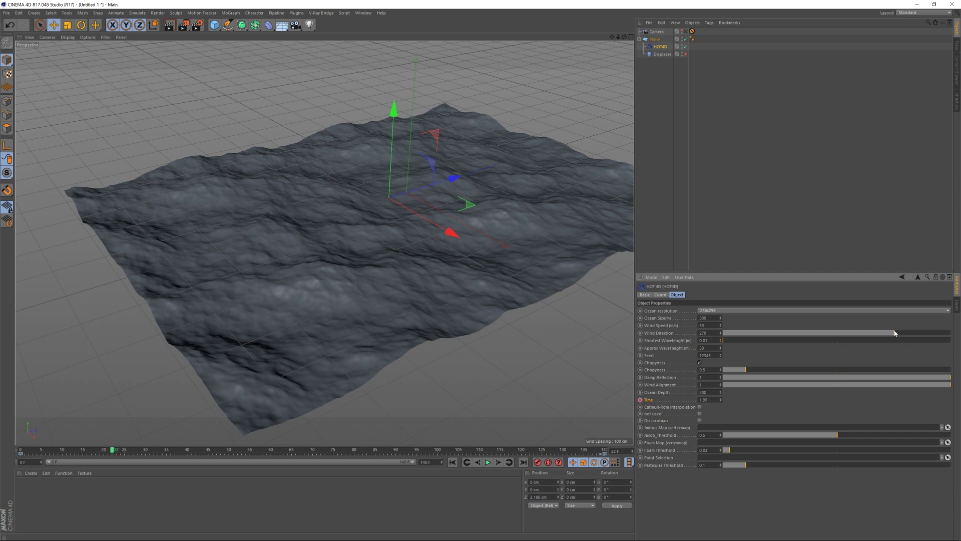
Try a higher HOT4D Time value, undo it and scrub the timeline to check the wave motion
drag(721, 401, 725, 381)
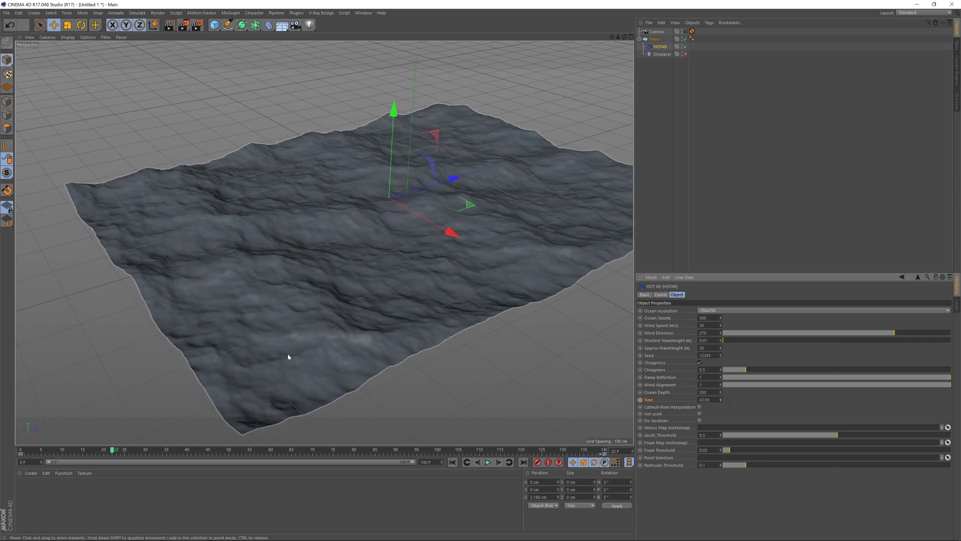
key(ctrl+z)
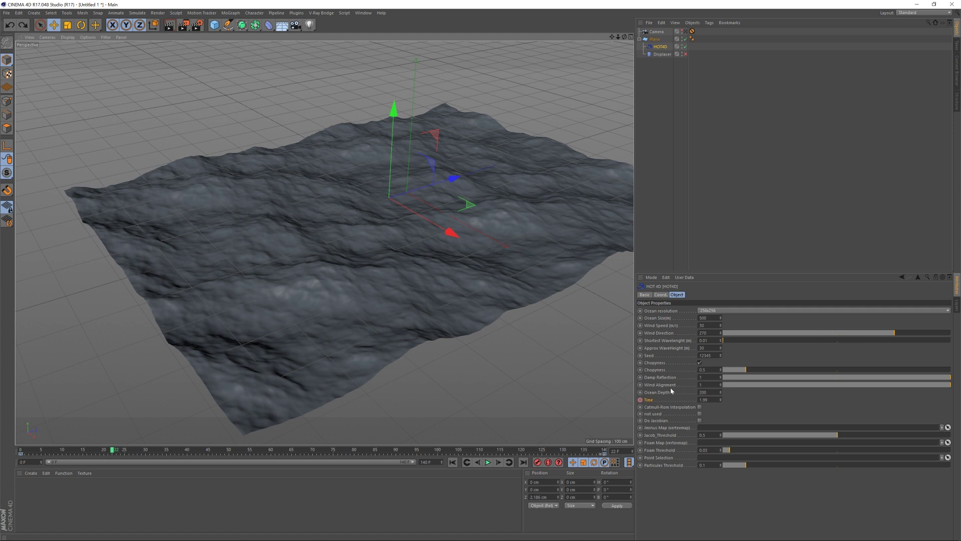
drag(111, 450, 521, 449)
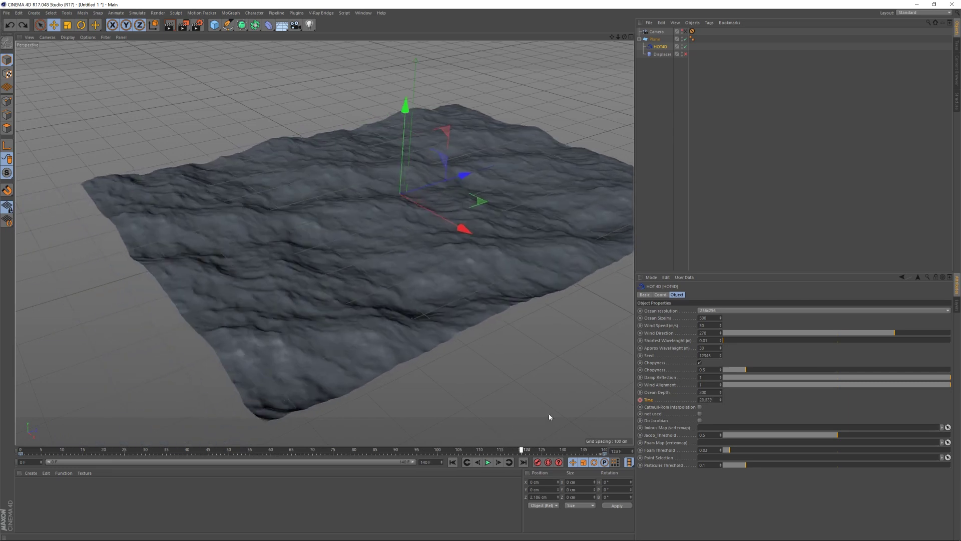
Re-enable the Displacer and set HOT4D's approximate wave height to 12, ocean depth to 57 and choppiness to 3.7
click(685, 53)
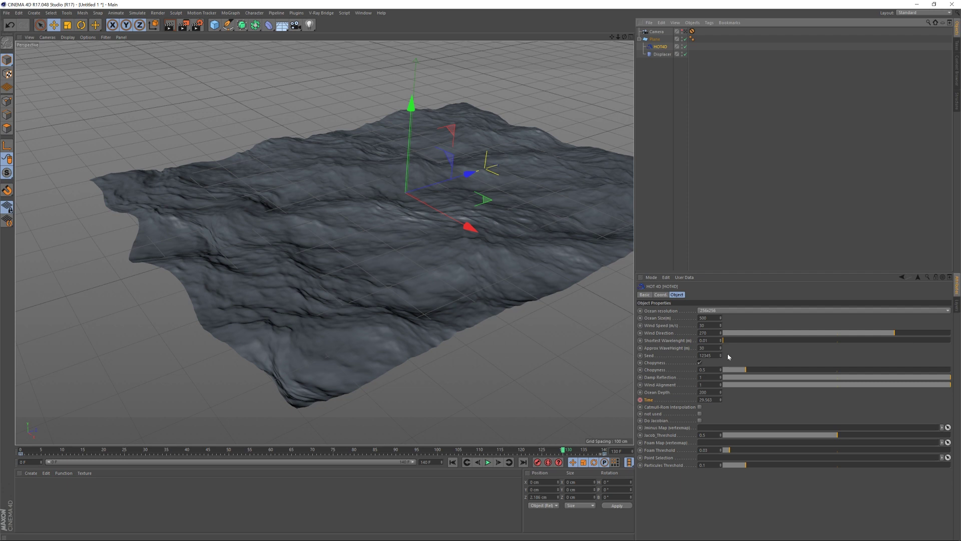
drag(721, 349, 719, 356)
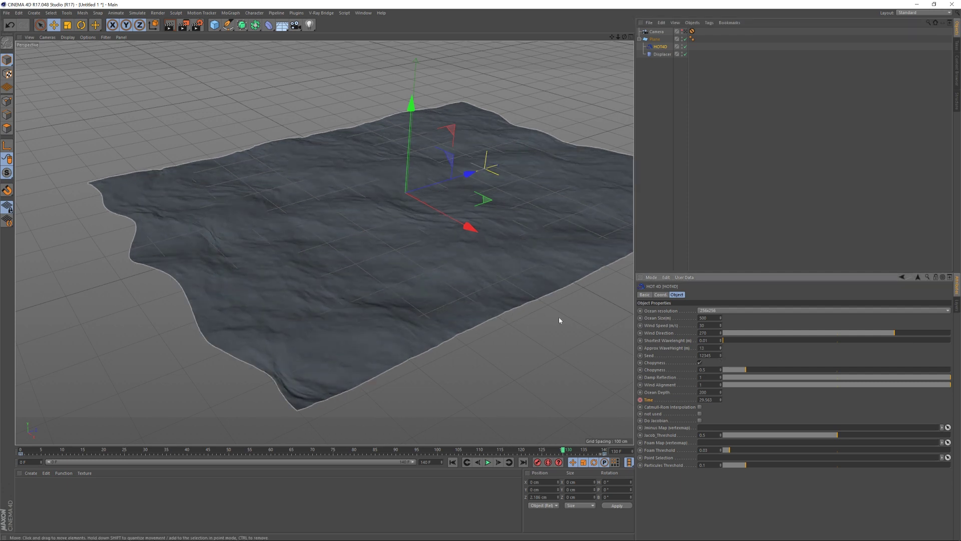
alt+right_drag(401, 255, 434, 245)
alt+drag(408, 249, 410, 228)
drag(721, 393, 720, 449)
drag(745, 369, 882, 370)
drag(720, 348, 721, 367)
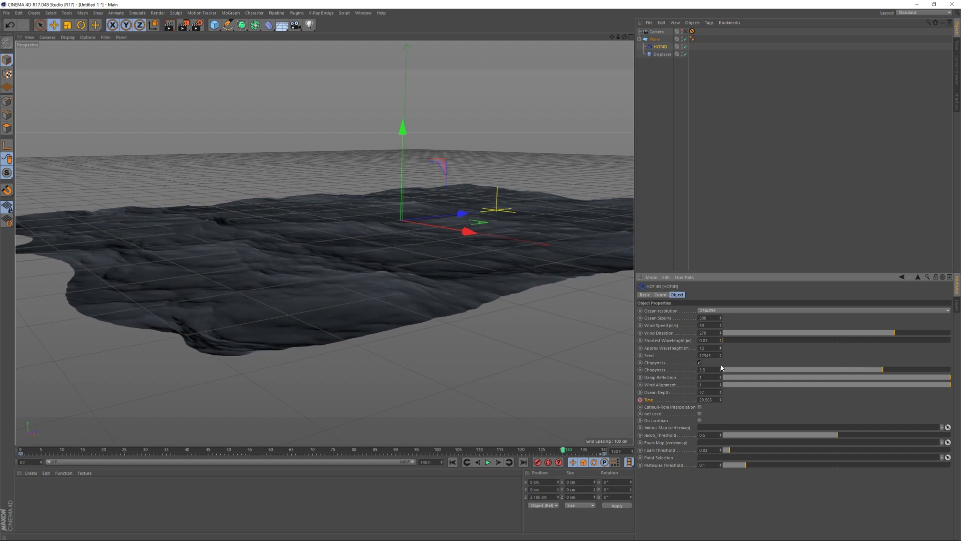
click(892, 370)
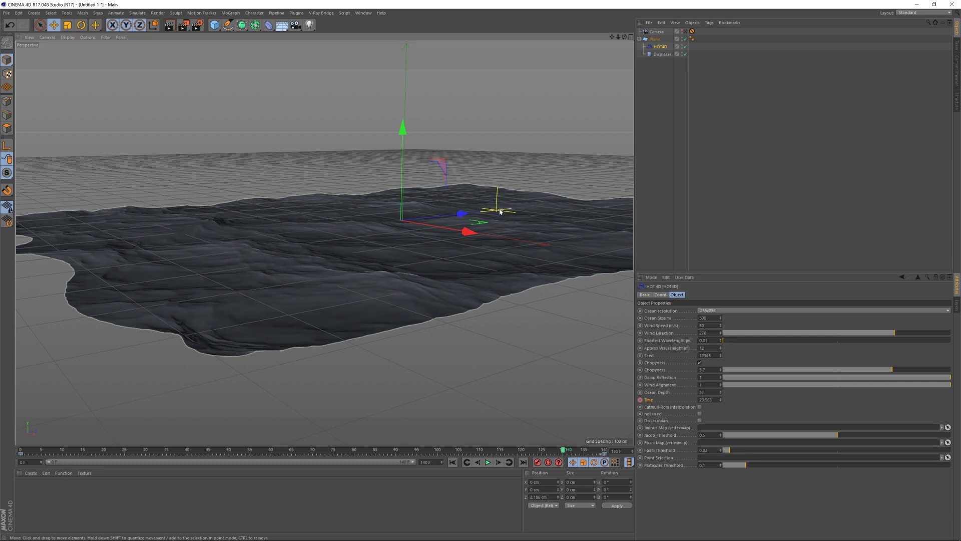
Play the animation to examine the combined HOT4D and Displacer waves, and park the timeline at frame 129
alt+drag(500, 212, 501, 250)
alt+right_drag(501, 252, 500, 212)
alt+middle_drag(500, 212, 518, 118)
alt+drag(480, 228, 486, 192)
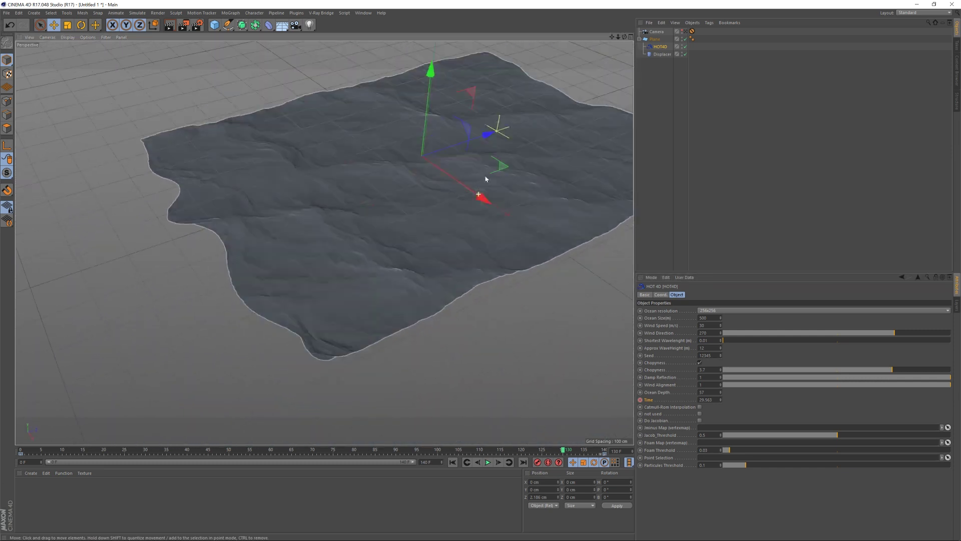
alt+middle_drag(486, 193, 469, 207)
click(489, 462)
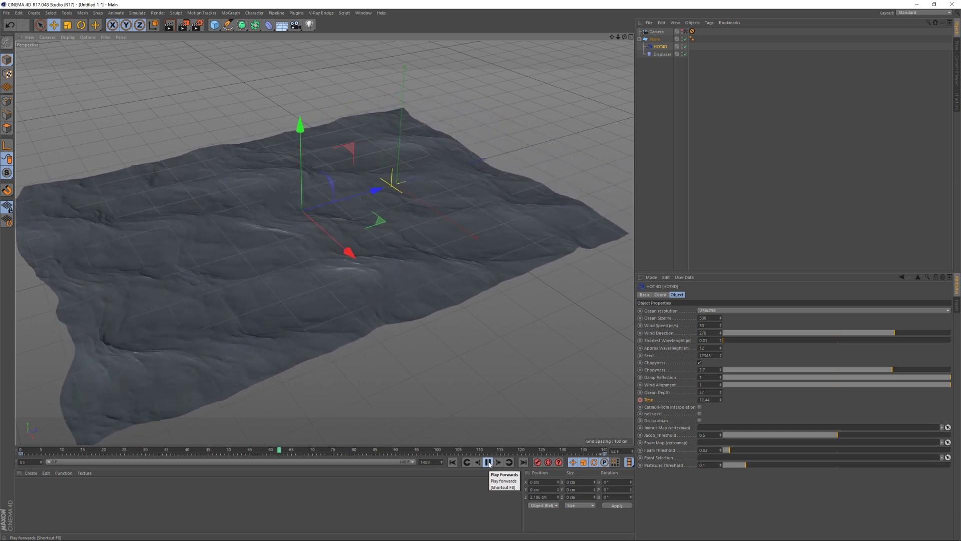
click(488, 462)
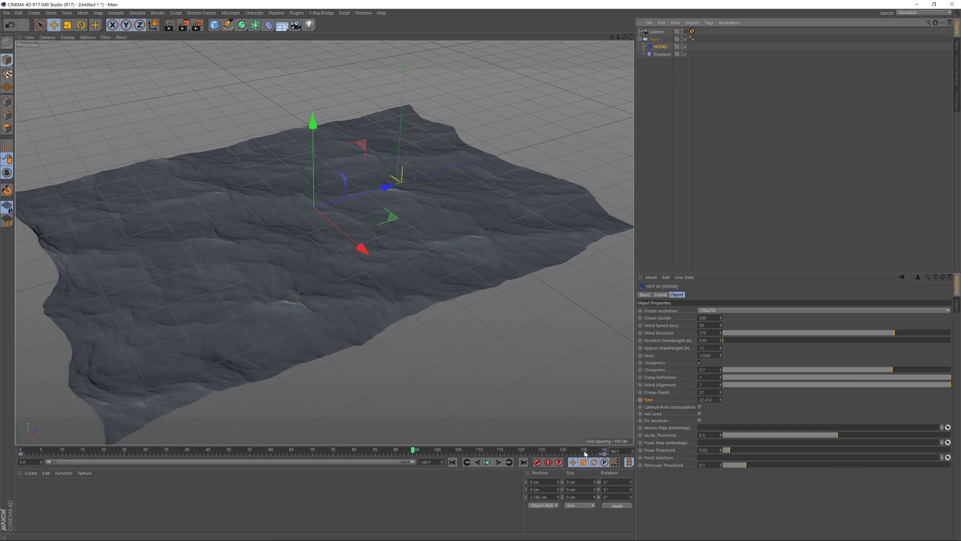
drag(584, 453, 558, 452)
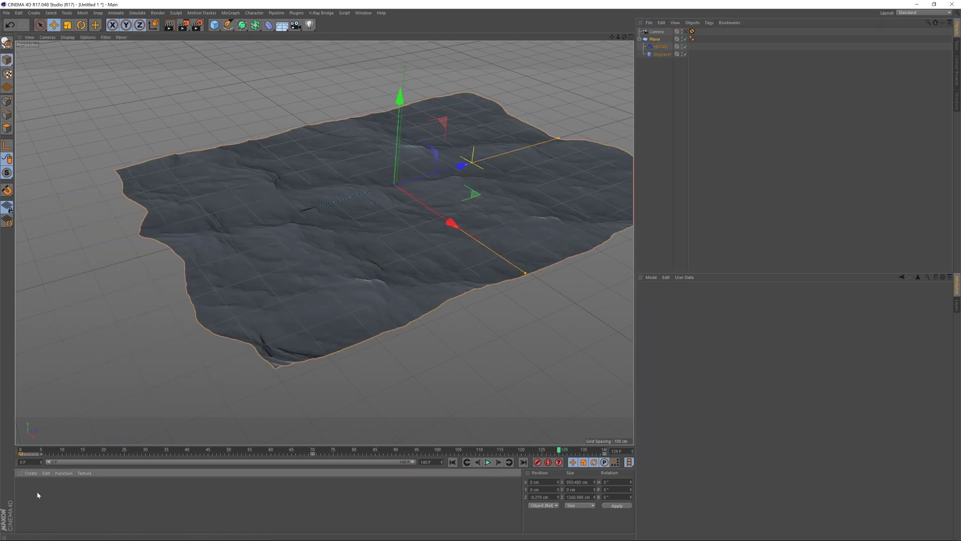
Create a material with Transparency disabled and Luminance enabled, using the luminance colour 356978
double_click(36, 494)
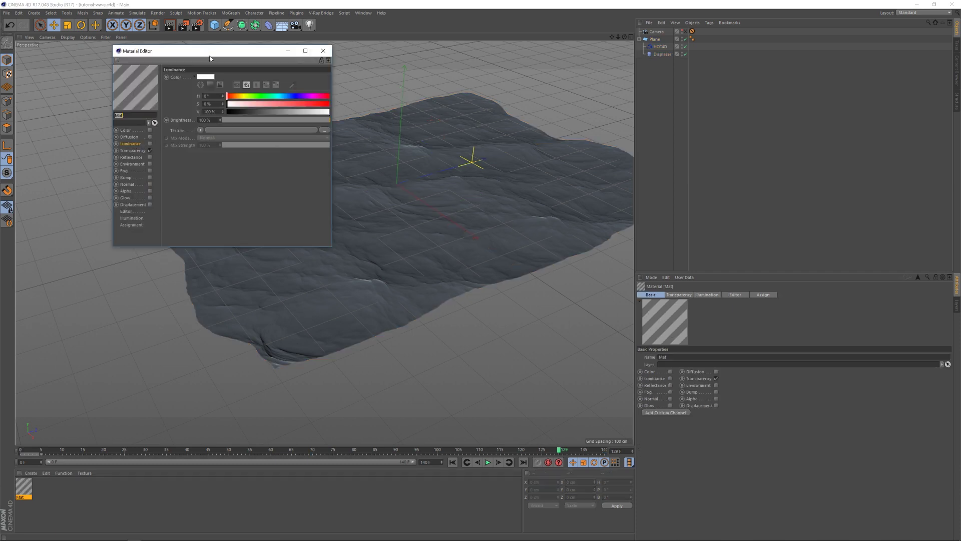
click(133, 151)
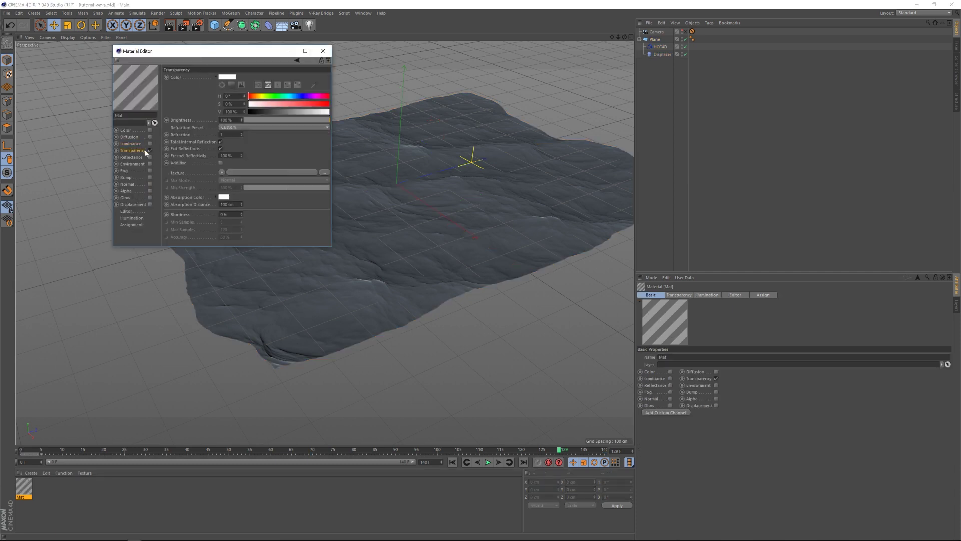
click(150, 151)
click(150, 144)
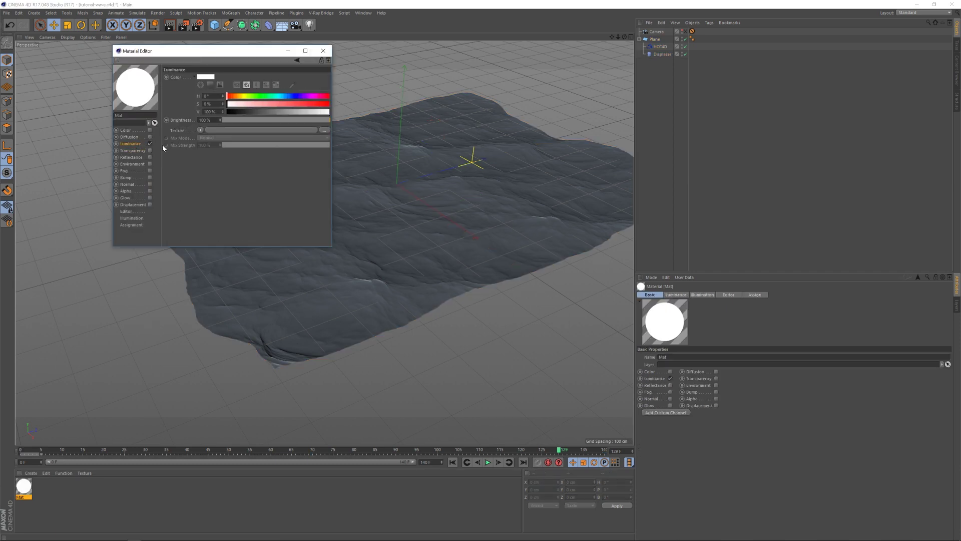
click(237, 85)
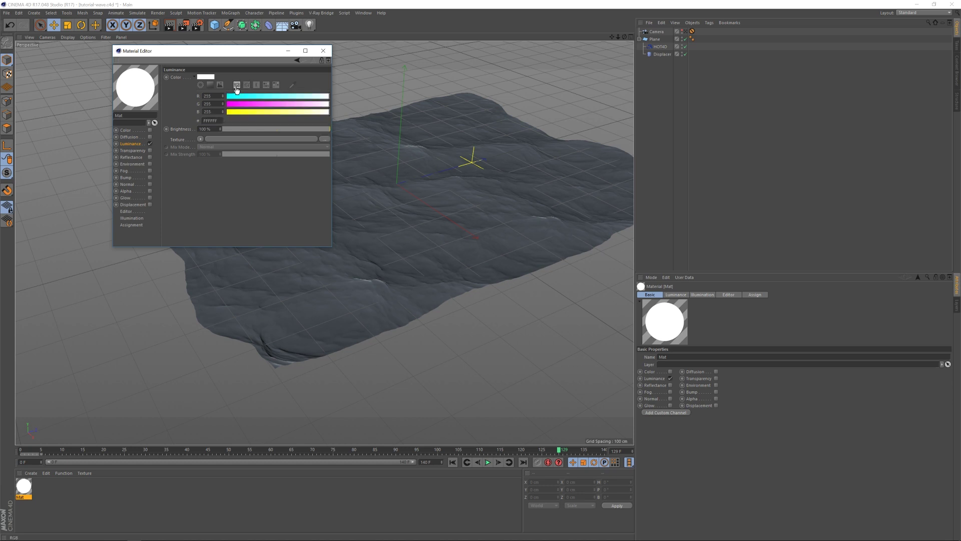
click(217, 121)
text(356978)
key(Return)
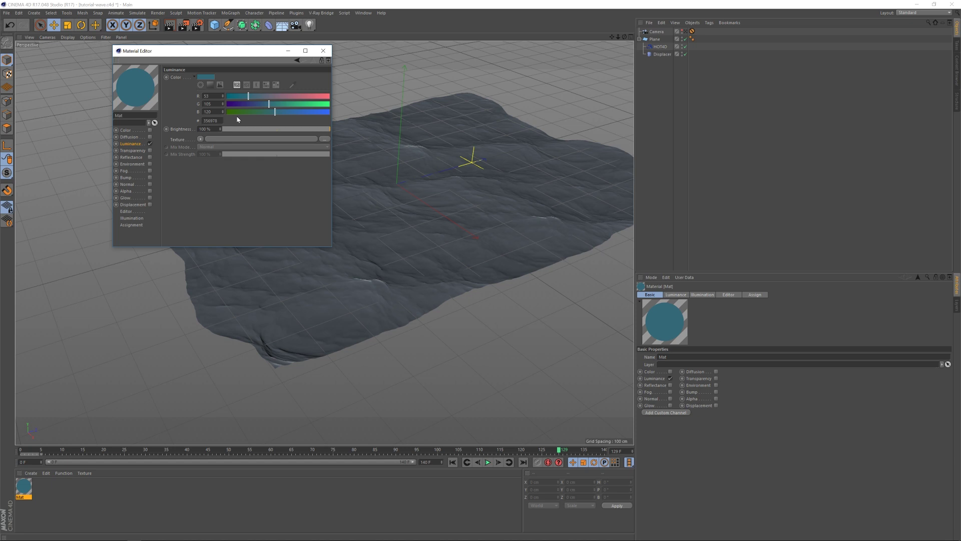
click(246, 85)
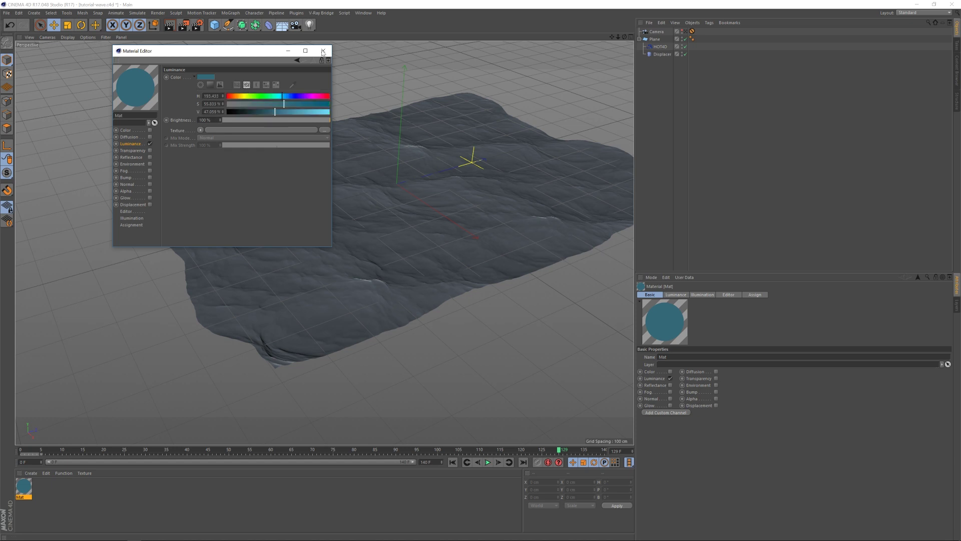
click(323, 51)
Duplicate the teal material and give the copy a pale blue luminance colour of H 188°, S 22%, V 82%
ctrl+drag(40, 490, 41, 489)
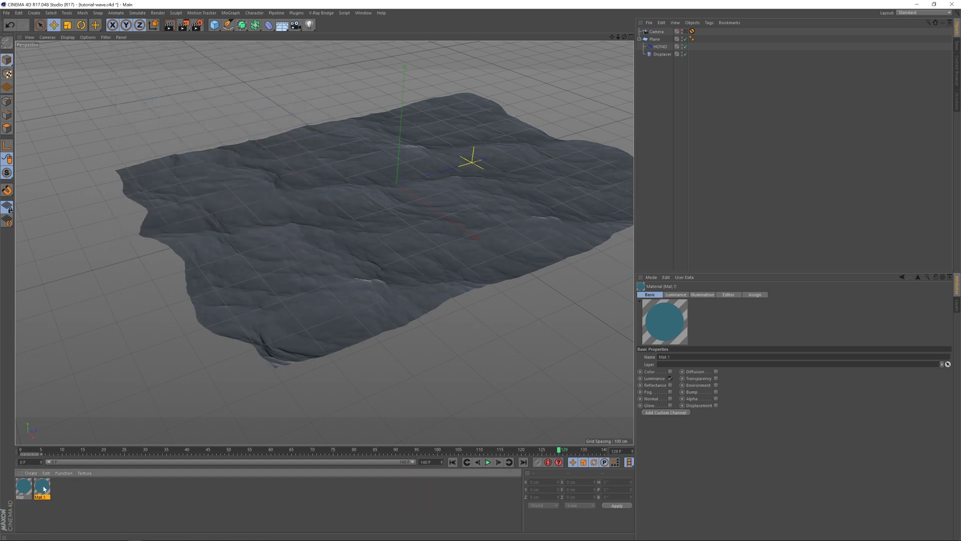
double_click(41, 488)
drag(283, 96, 313, 112)
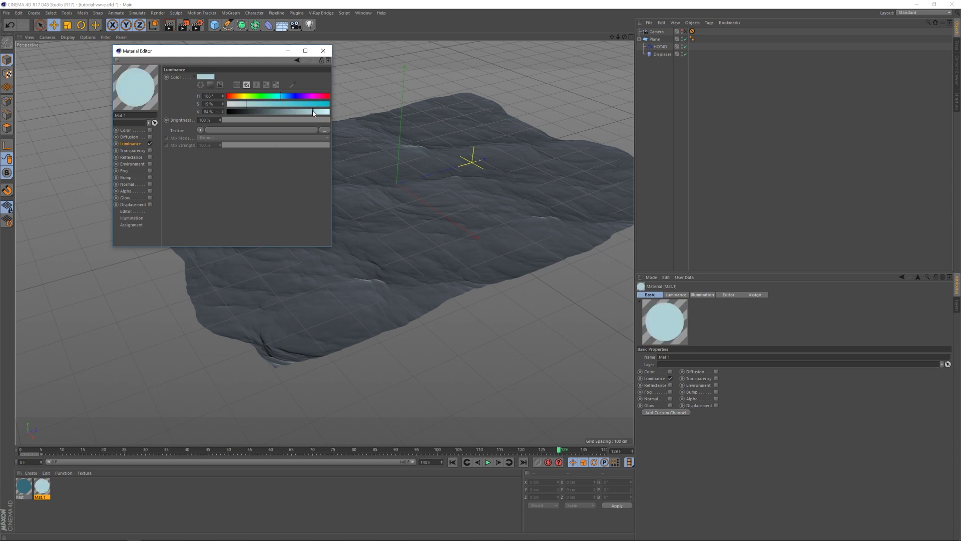
drag(247, 106, 250, 105)
click(281, 97)
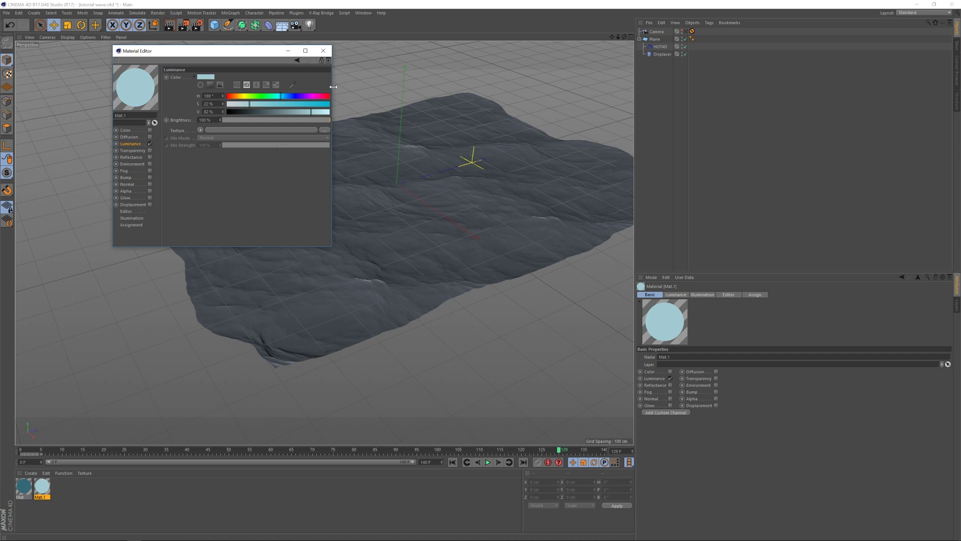
click(323, 51)
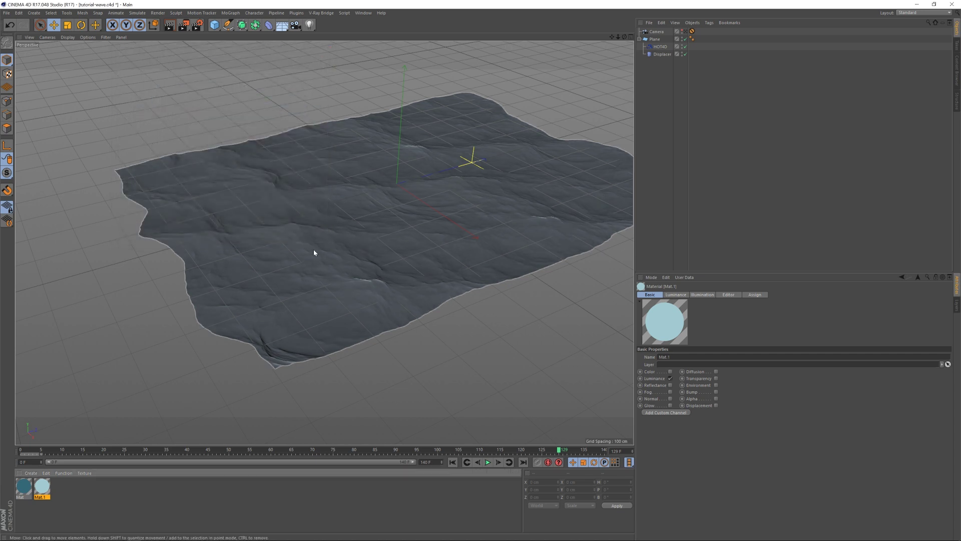
Apply the dark teal material to the Plane
mouse_move(27, 488)
mouse_down()
mouse_move(517, 205)
mouse_move(680, 55)
mouse_move(662, 48)
mouse_move(698, 38)
mouse_up()
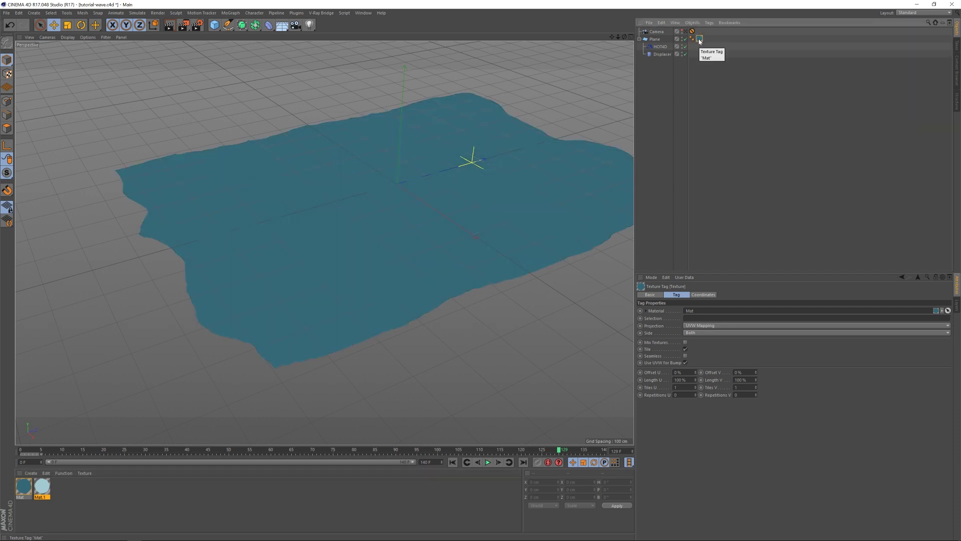
click(654, 65)
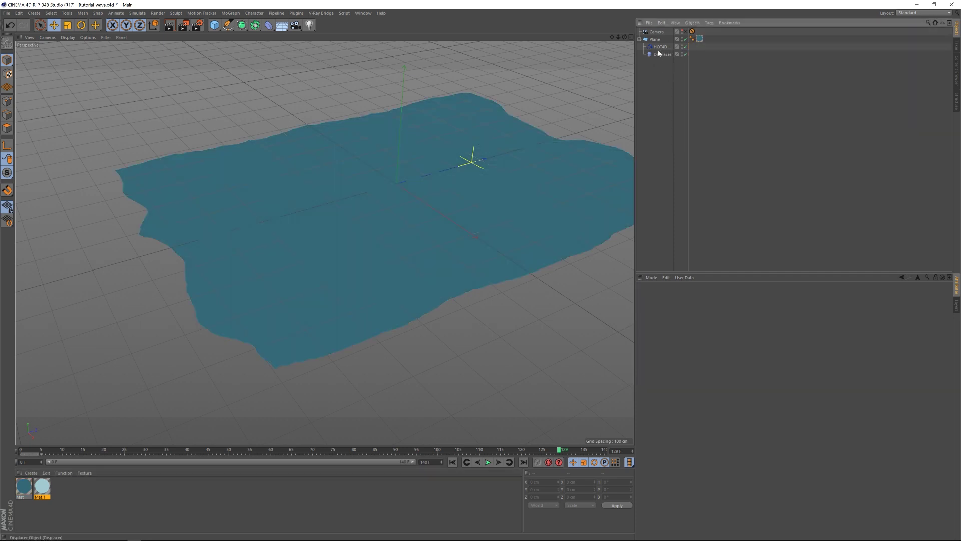
Duplicate the Plane with its HOT4D and Displacer deformers, and apply the pale blue material to the copy
click(655, 39)
ctrl+drag(656, 39, 662, 54)
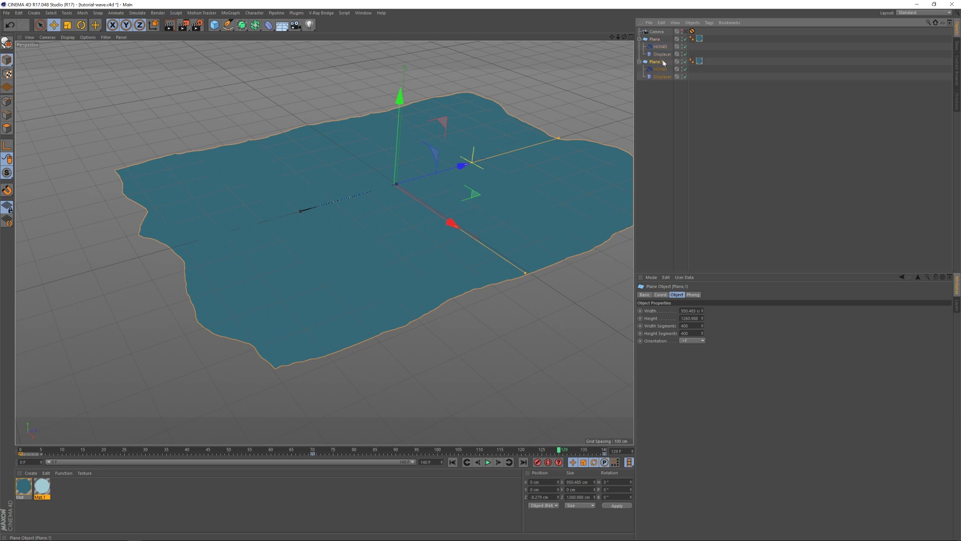
click(676, 110)
drag(40, 485, 700, 63)
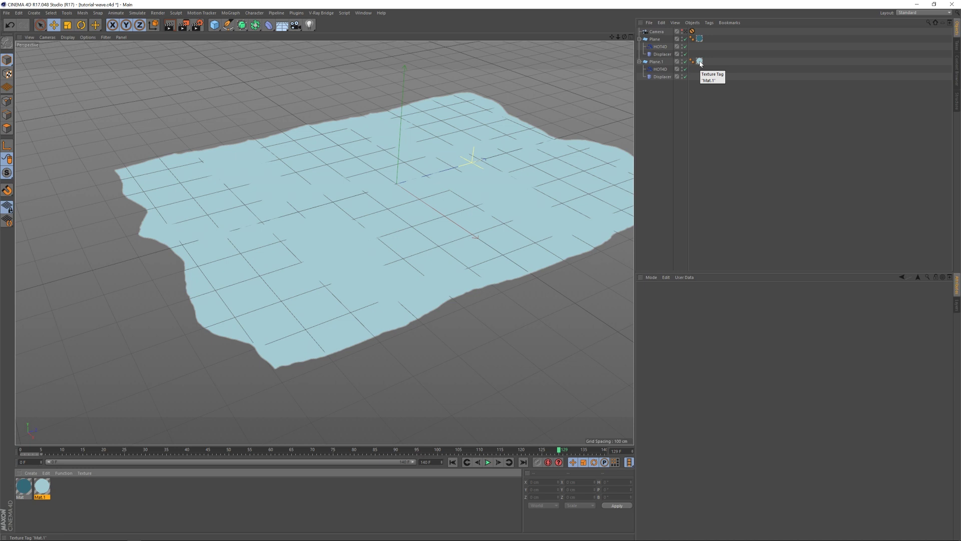
Increase the height of the pale blue plane copy to about 1312 cm so it extends past the teal plane's edge
click(660, 70)
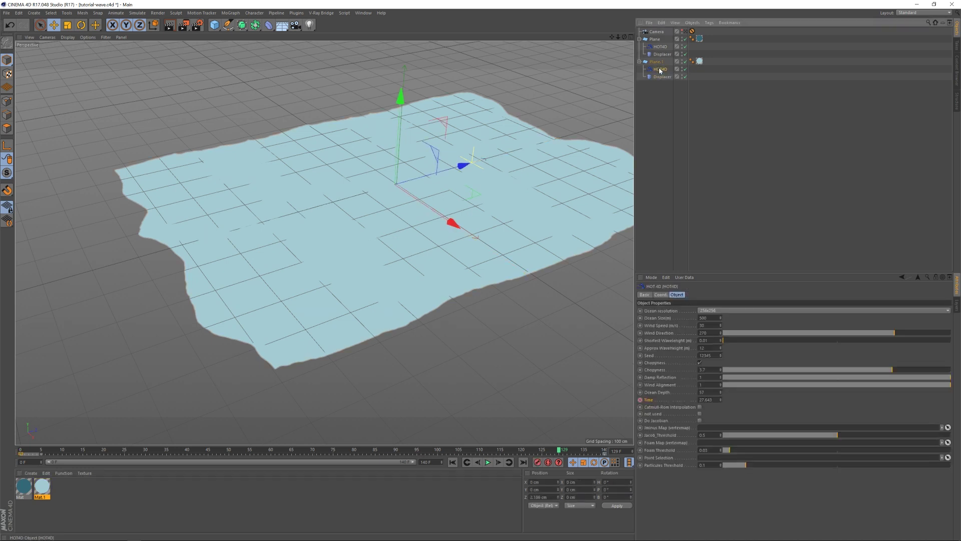
click(657, 62)
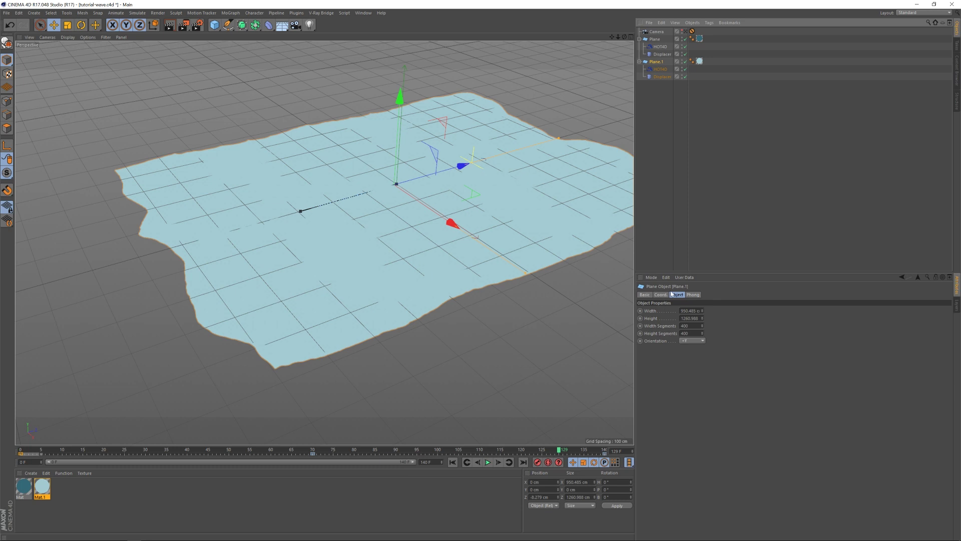
drag(702, 318, 711, 300)
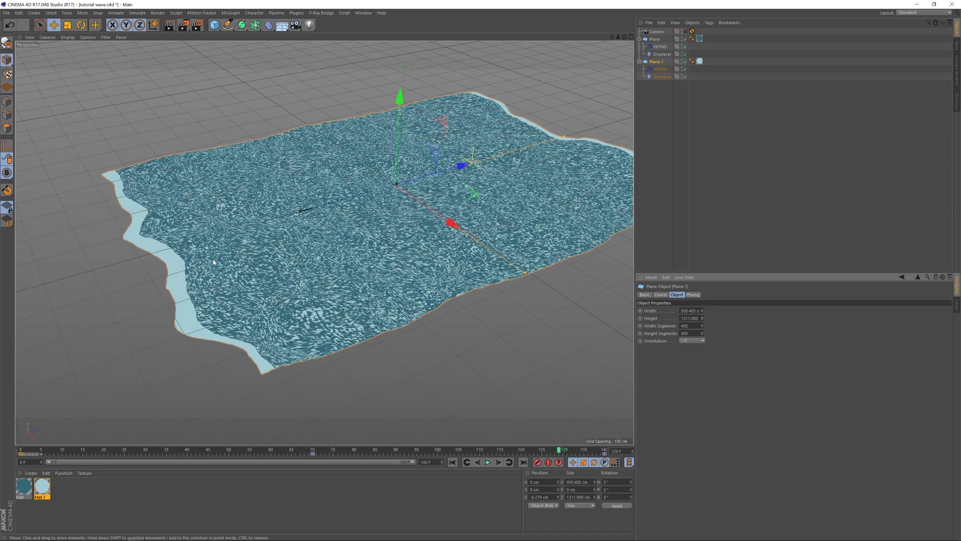
Raise the Displacer height on the pale blue plane to about 126 cm and fine-tune it slightly downward
click(662, 77)
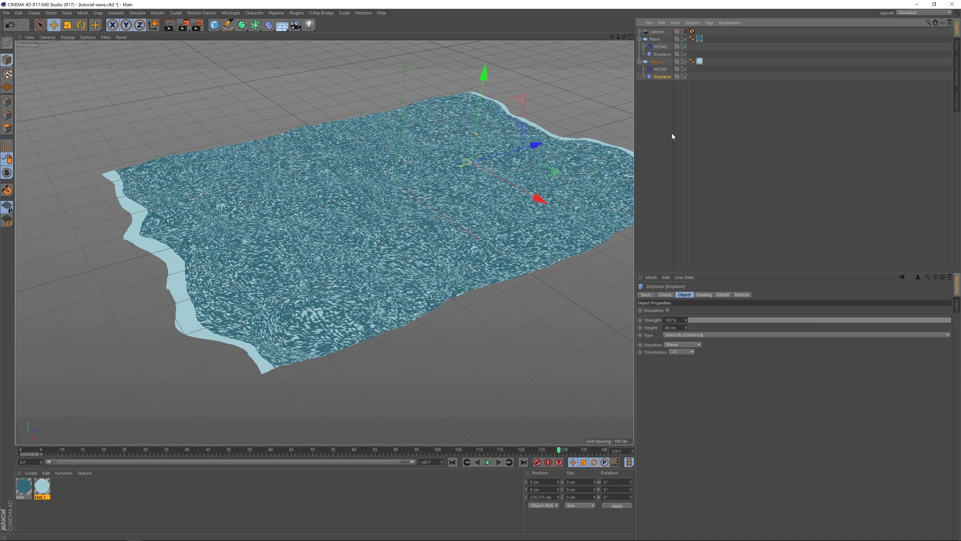
drag(688, 330, 688, 311)
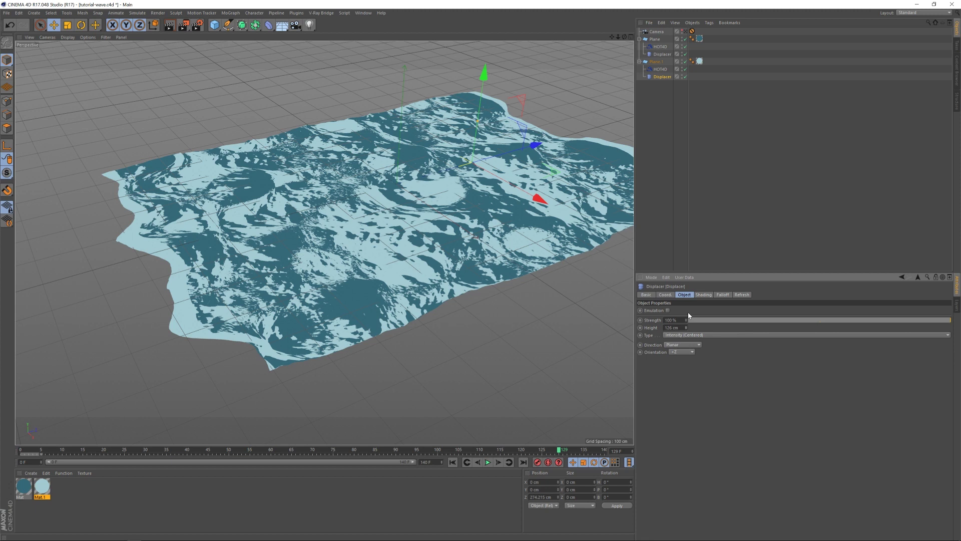
drag(686, 329, 686, 335)
Set the pale blue plane's HOT4D approximate wave height to 14 m and its choppiness to 4.2
click(668, 69)
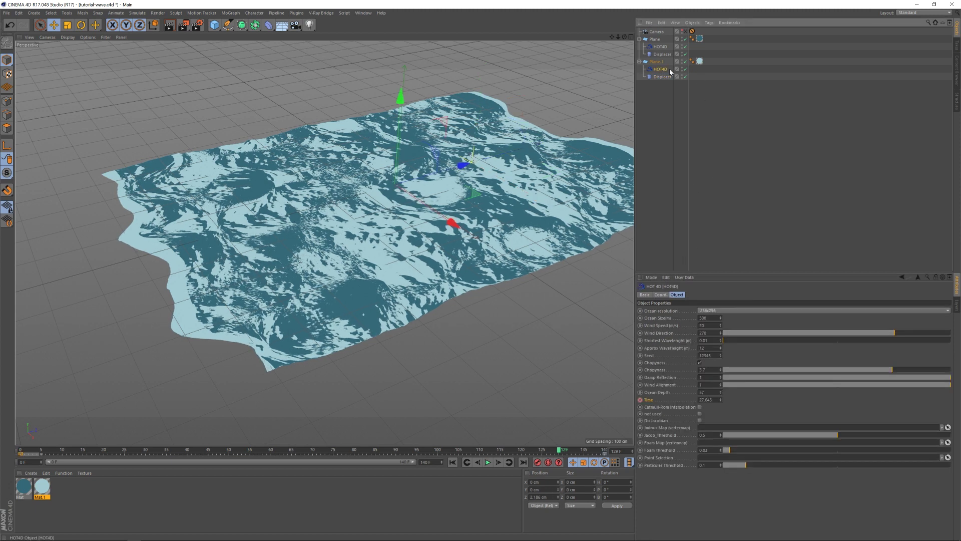
click(720, 348)
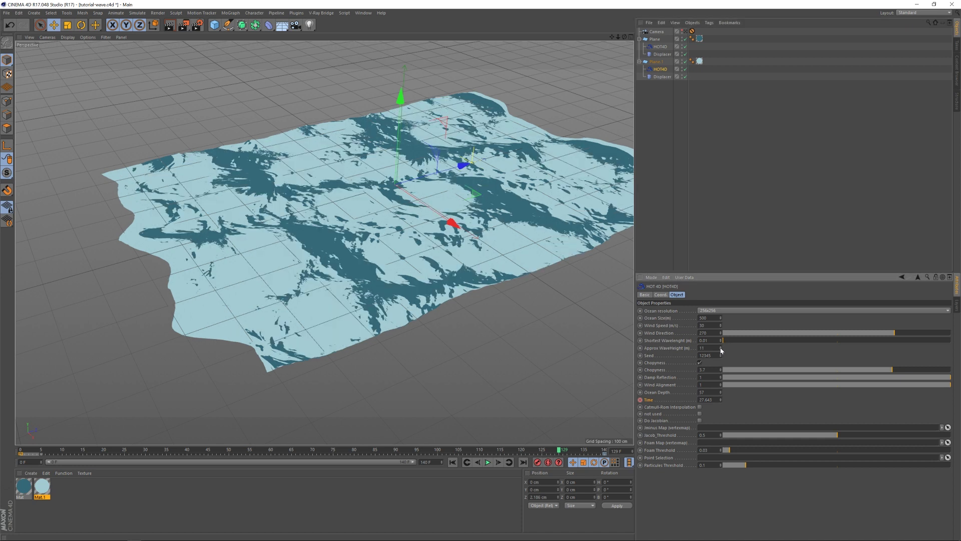
click(720, 348)
click(721, 348)
click(721, 347)
click(720, 346)
click(721, 346)
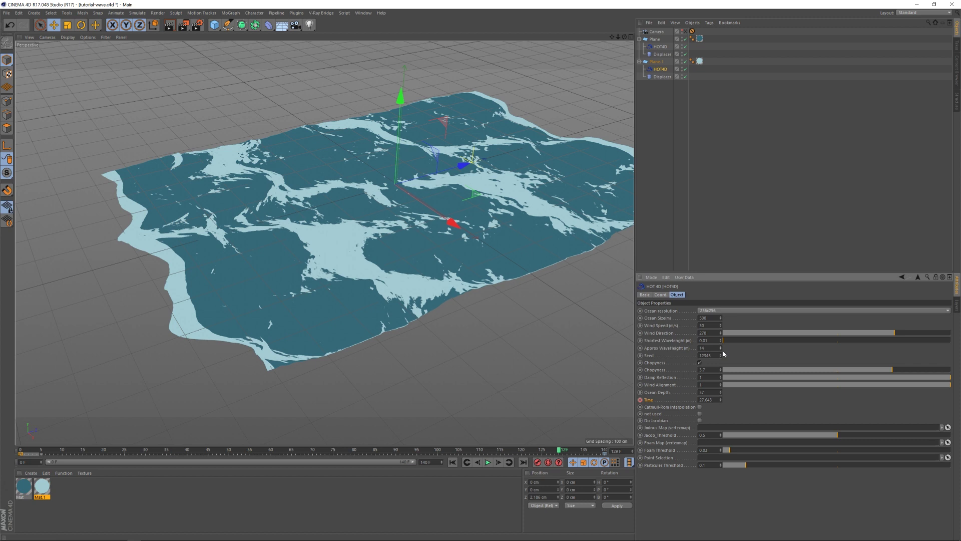
drag(893, 371, 924, 370)
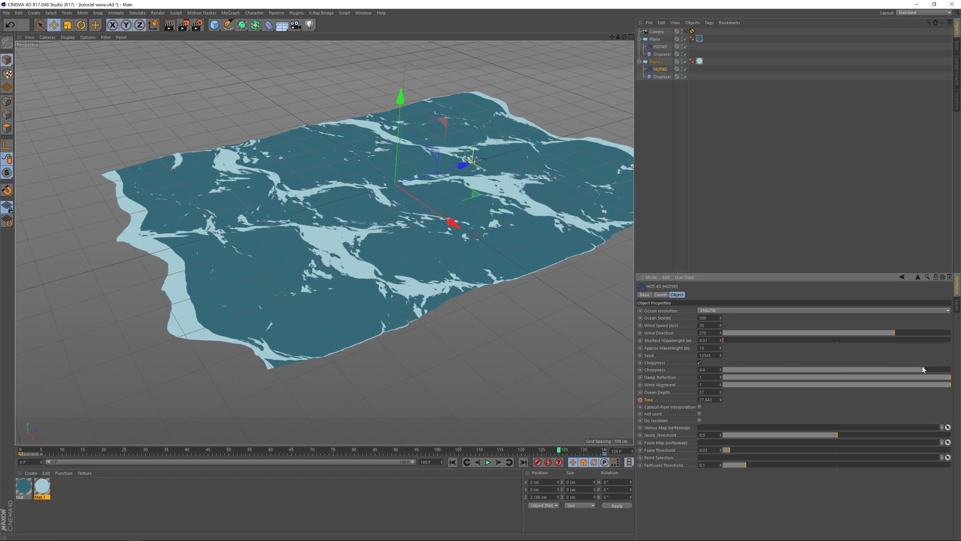
Scrub through the animation to check the foam pattern, and view the scene through the Camera
drag(438, 450, 584, 402)
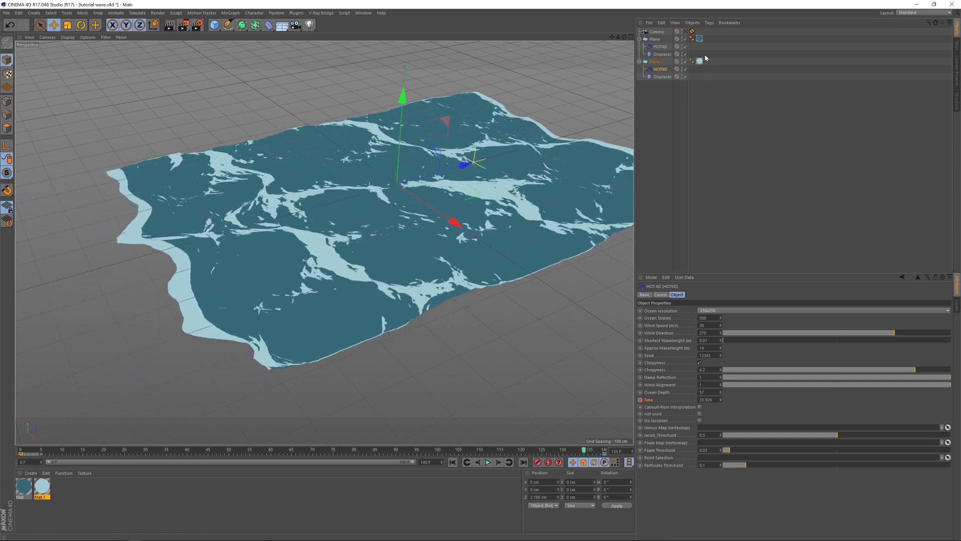
click(685, 32)
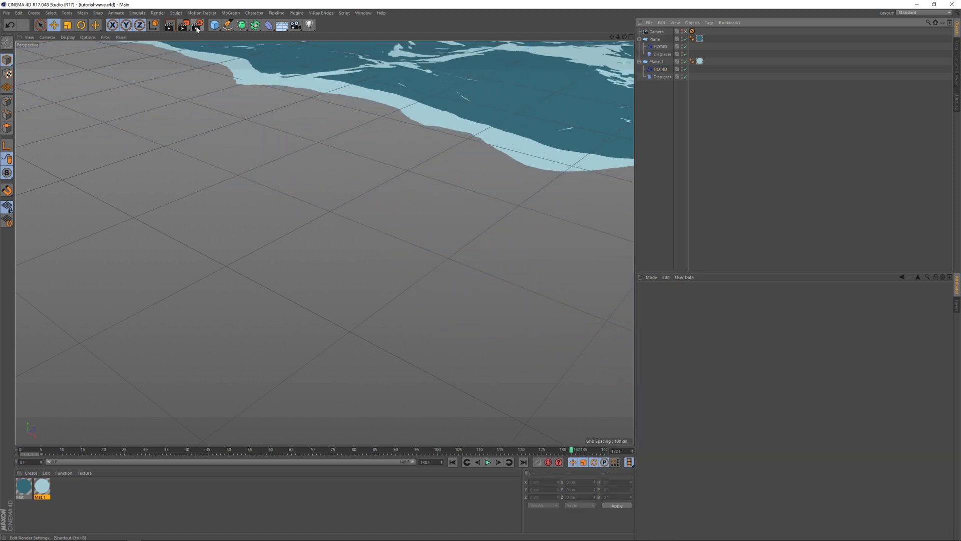
Configure the render settings to output All Frames and save the images in PNG format
click(197, 28)
click(197, 25)
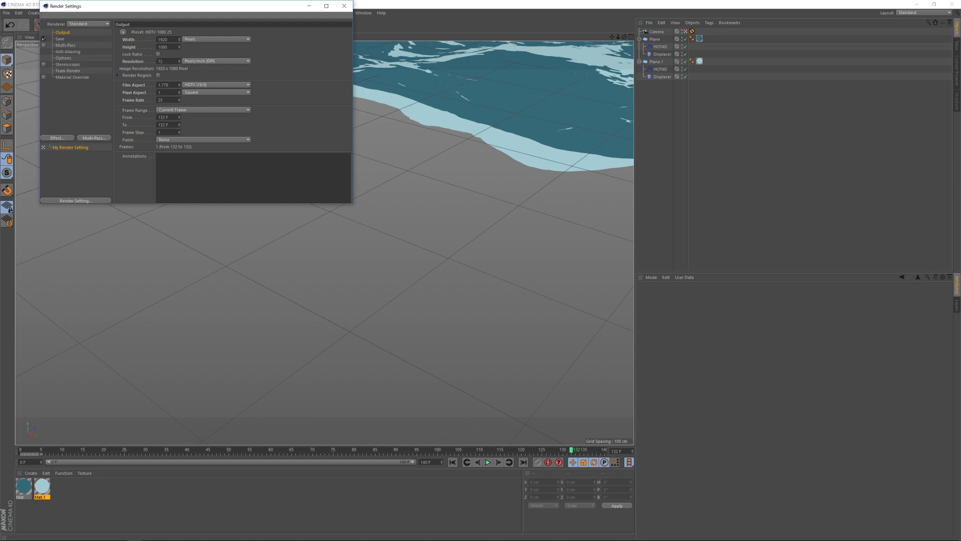
click(181, 110)
click(174, 133)
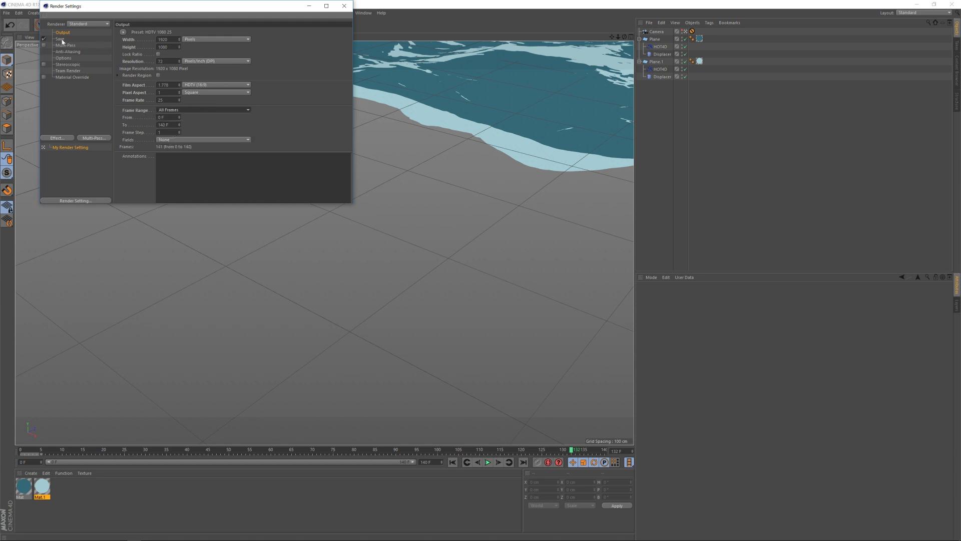
click(62, 40)
click(213, 54)
click(181, 136)
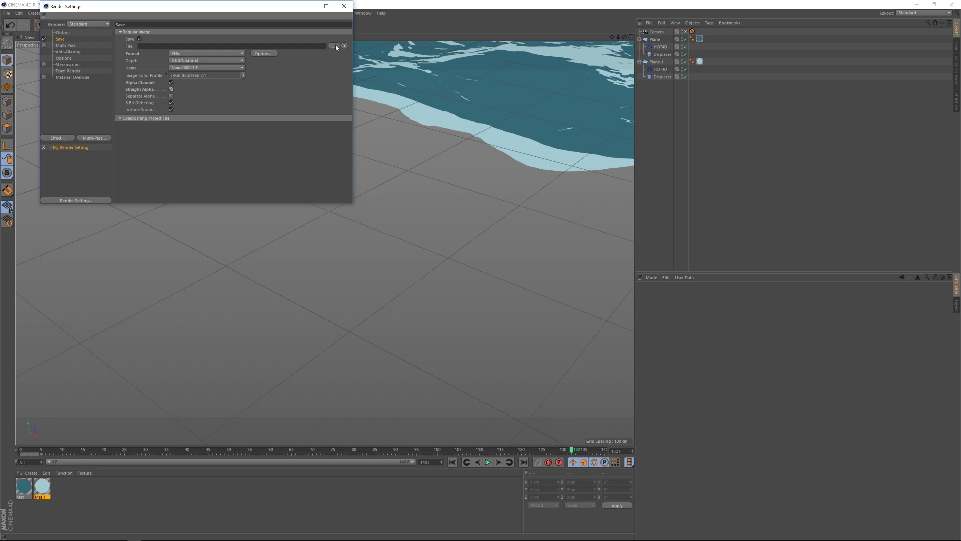
click(345, 8)
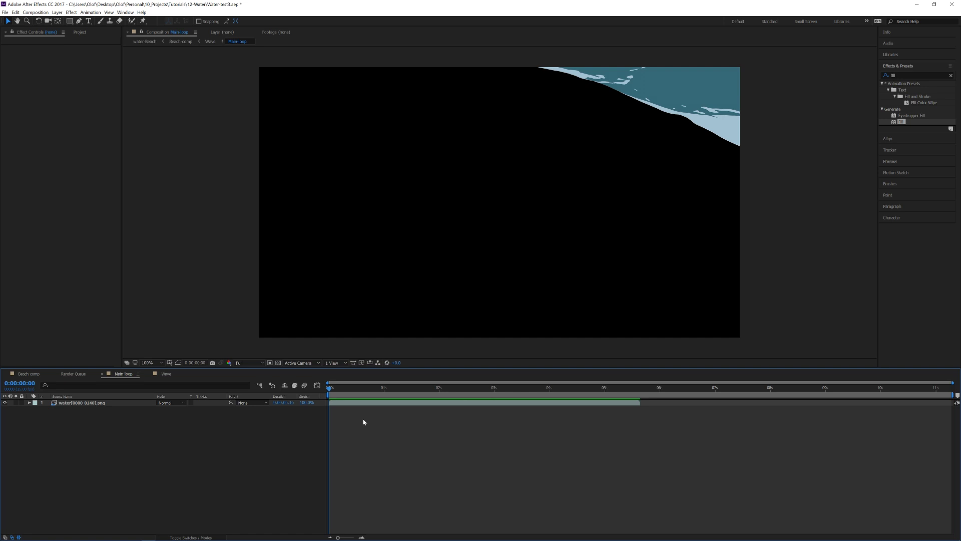
In After Effects, duplicate the water PNG sequence layer and place the copy directly after the original's end
click(356, 403)
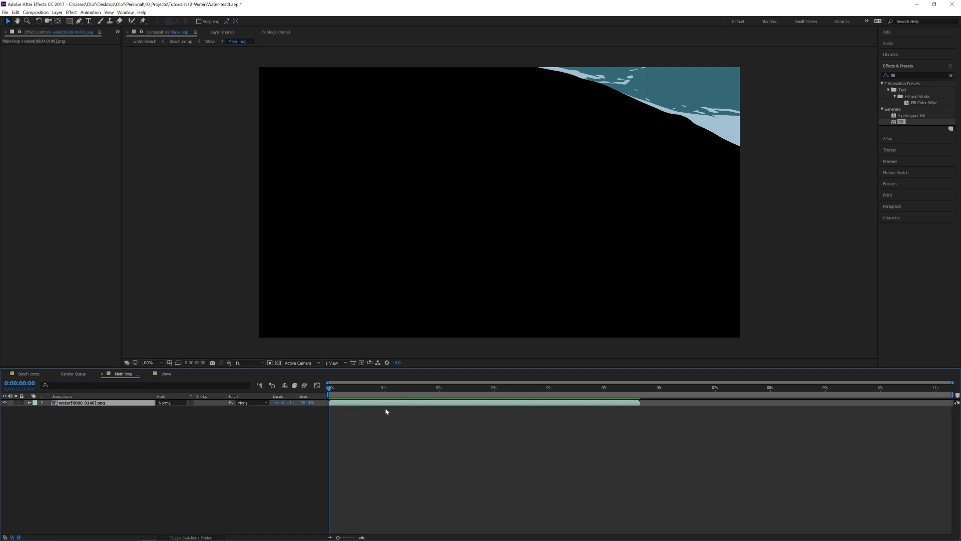
key(ctrl+d)
drag(363, 406, 658, 407)
Time-reverse the duplicated water layer to make the wave sequence loop
right_click(651, 404)
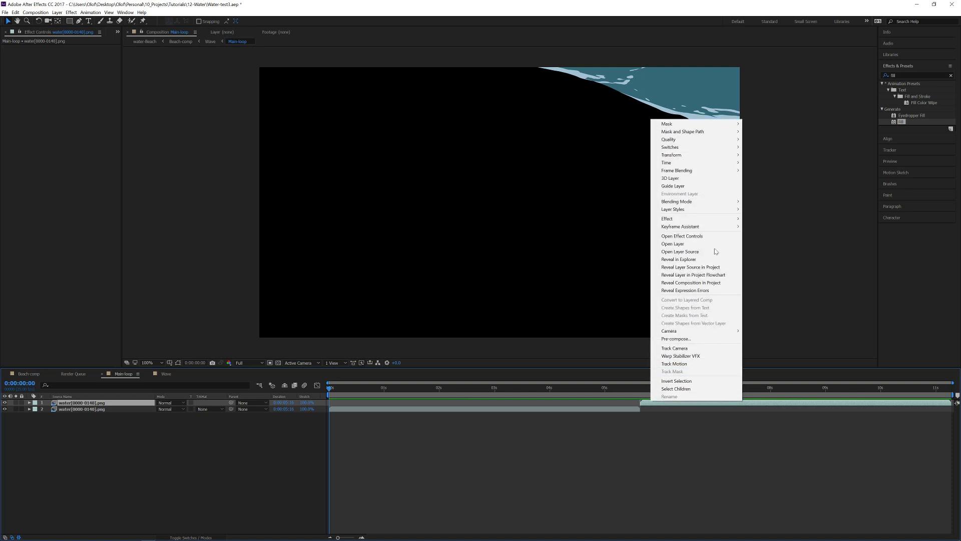
mouse_move(683, 163)
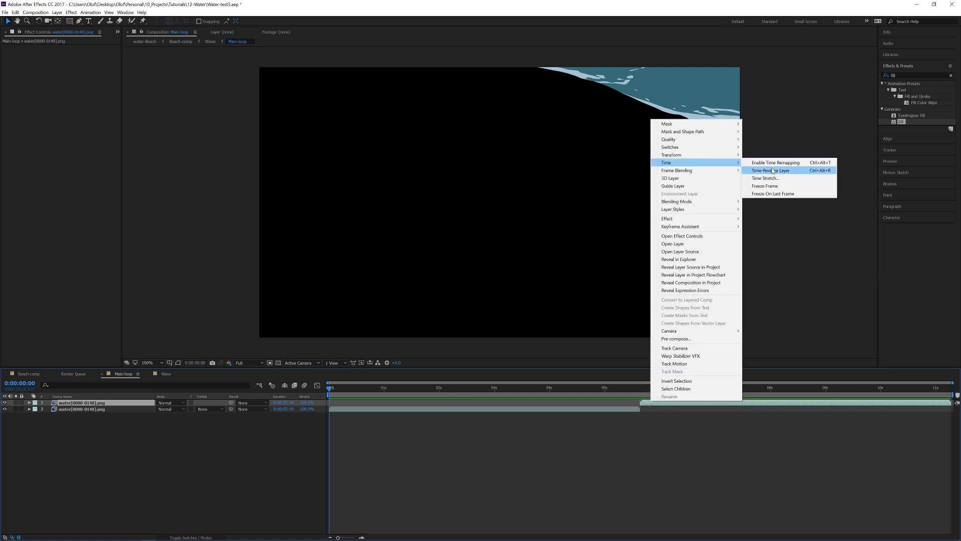
click(777, 171)
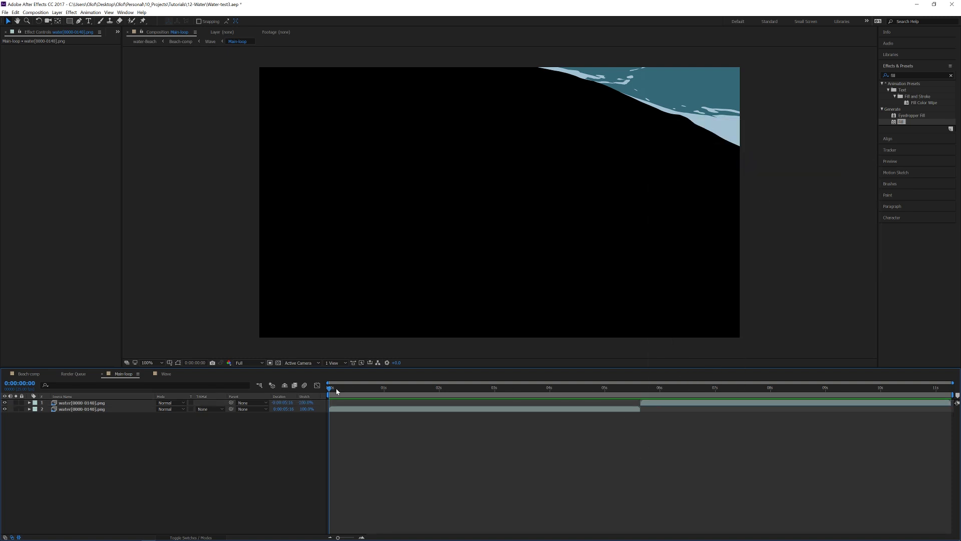
Scrub and play the Main-loop composition to examine how the forward and reversed water sequences join
drag(336, 391, 885, 388)
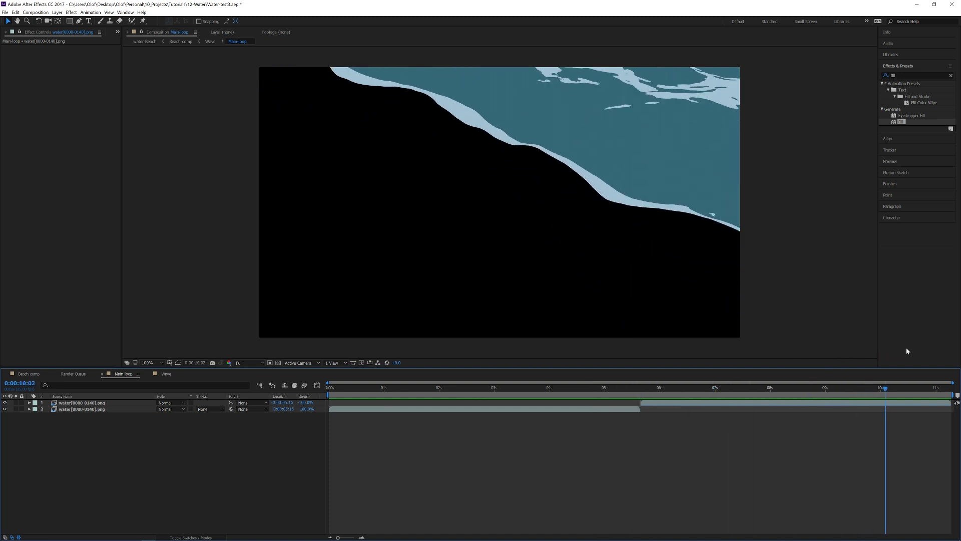
drag(907, 351, 947, 341)
key(space)
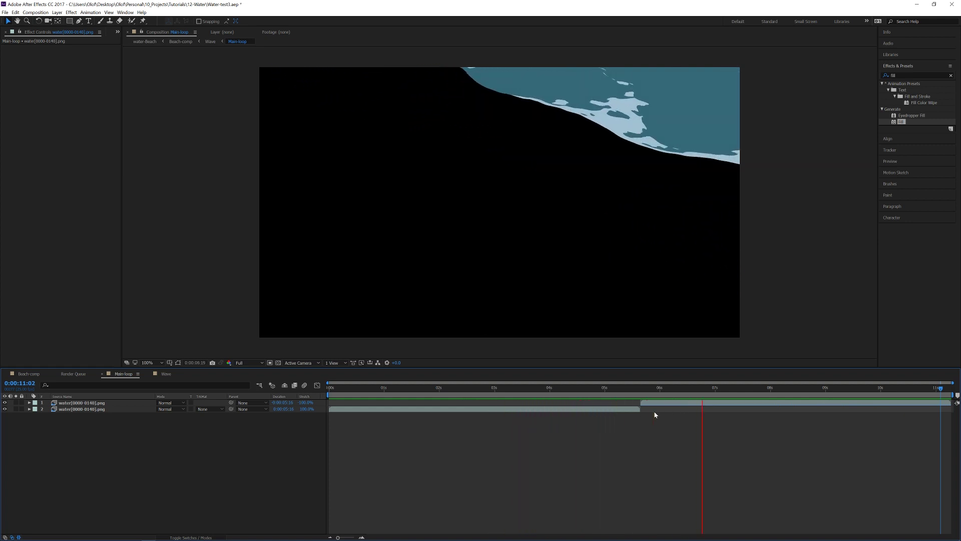
click(690, 389)
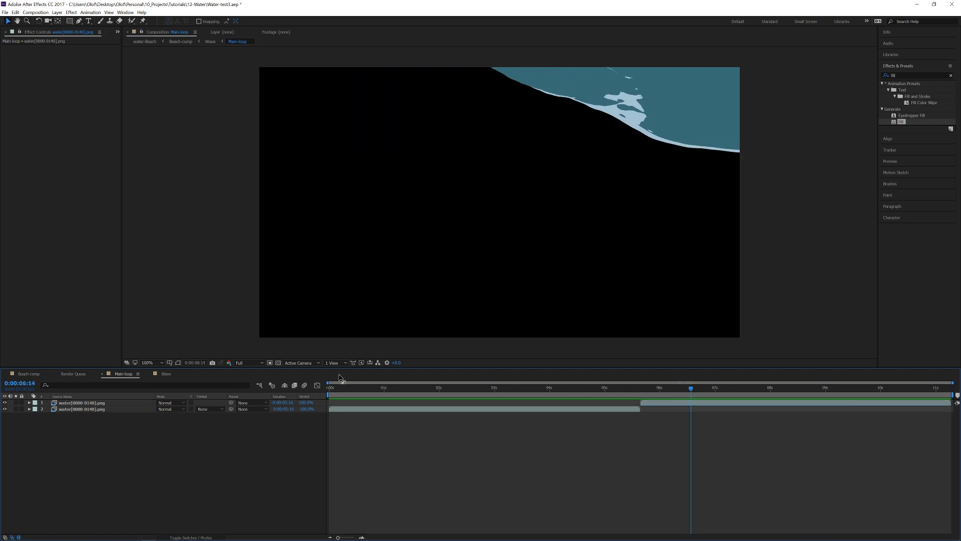
Open the Wave composition, select its Main-loop layer, and scrub the time to 0:00:08:03
click(165, 374)
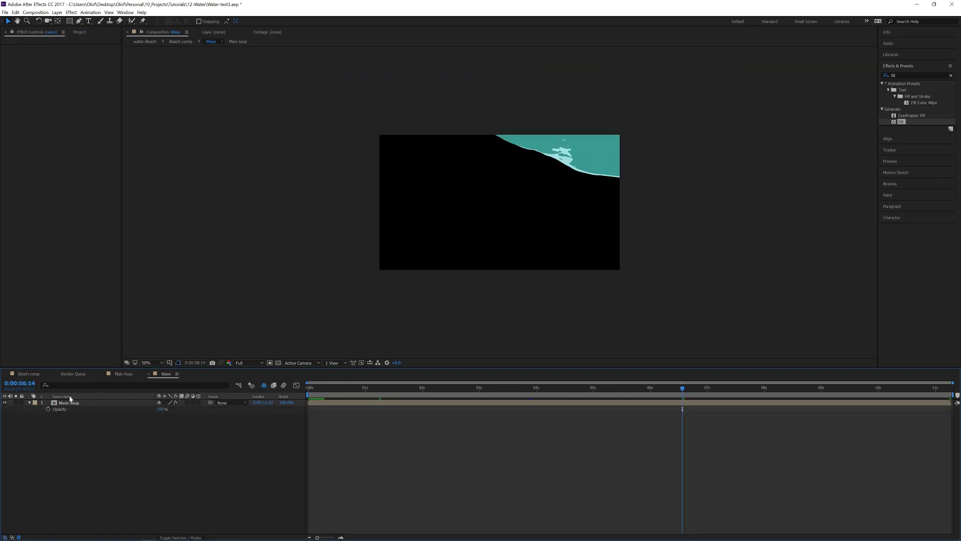
click(85, 404)
drag(327, 390, 771, 299)
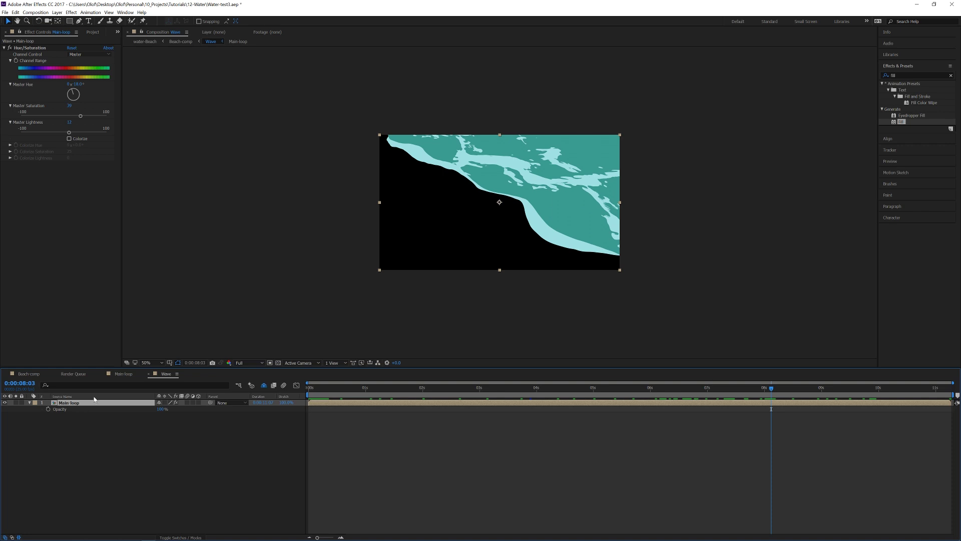
Duplicate the Main-loop layer, enlarge and offset one instance towards the shore, and place it beneath the other
key(ctrl+d)
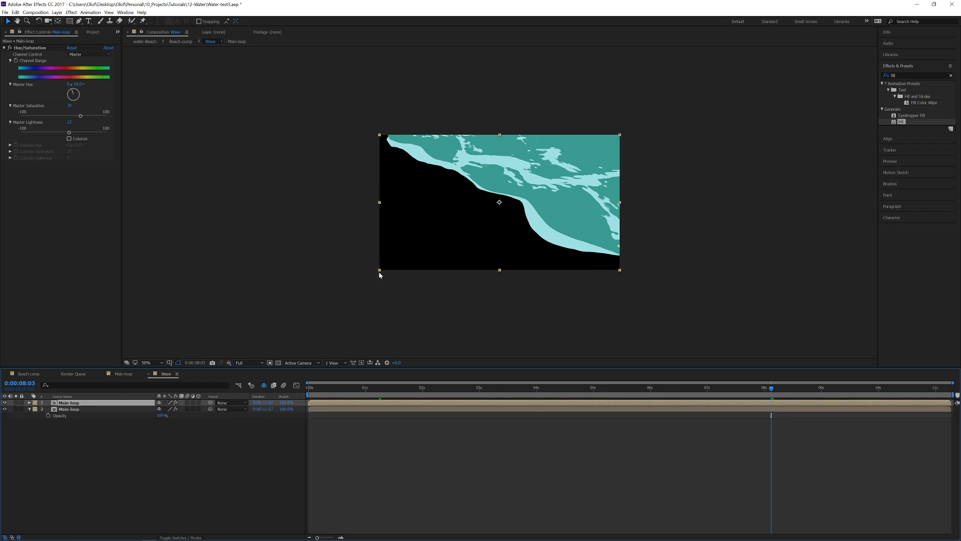
drag(378, 272, 364, 280)
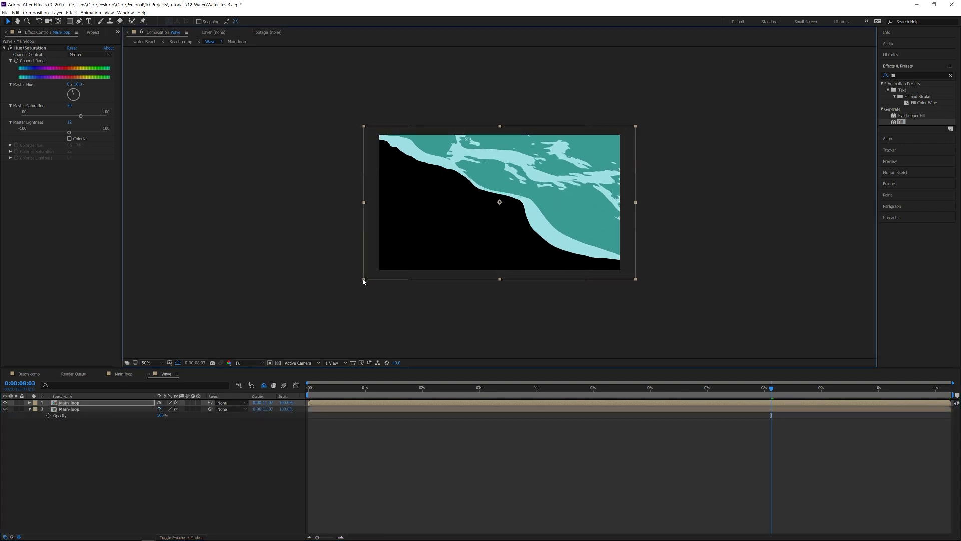
drag(450, 229, 436, 236)
drag(70, 405, 80, 419)
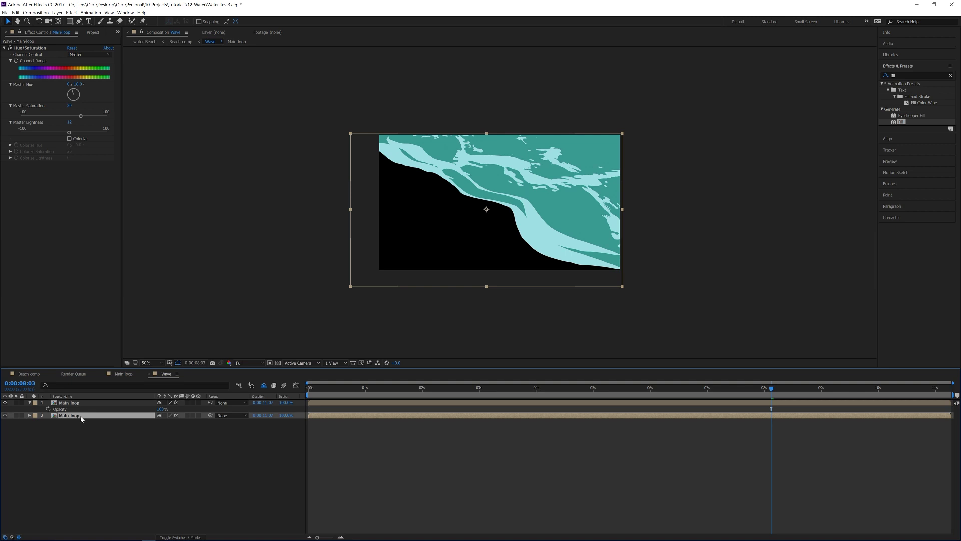
Apply a Fill effect to the lower Main-loop layer with the foam's pale cyan colour, RGB 158, 224, 228
double_click(901, 122)
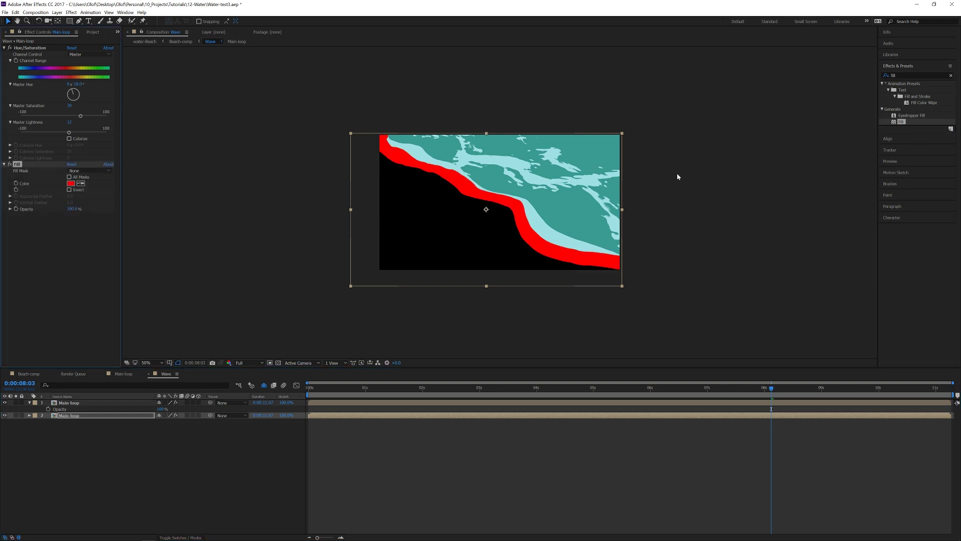
click(71, 184)
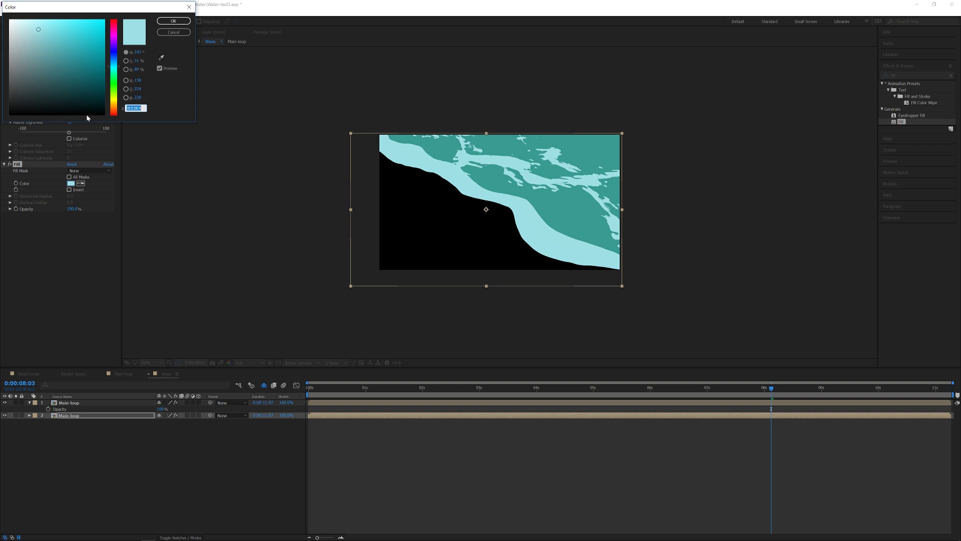
click(166, 23)
Reduce the opacity of the filled lower Main-loop layer to about 35%
scroll(462, 185, up, 1)
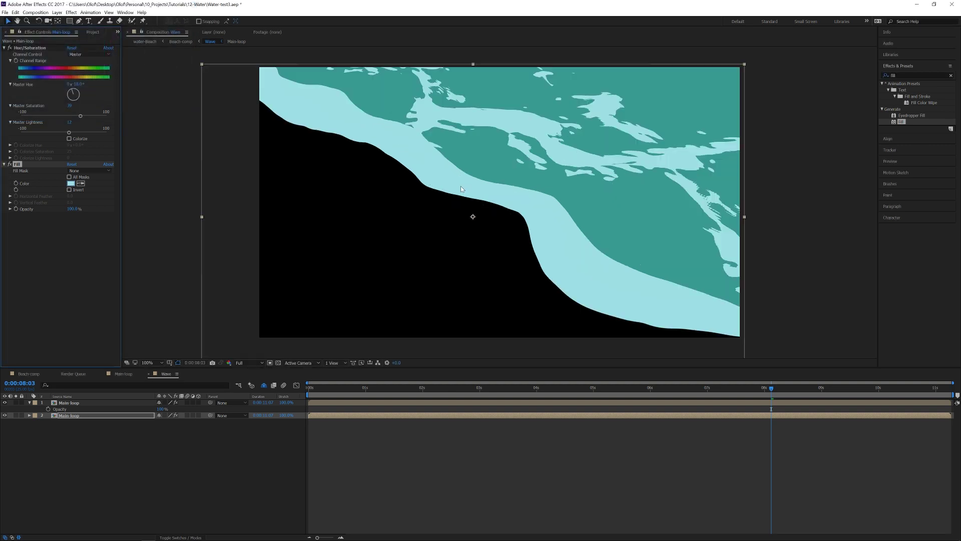
middle_drag(437, 171, 443, 200)
middle_drag(443, 200, 443, 208)
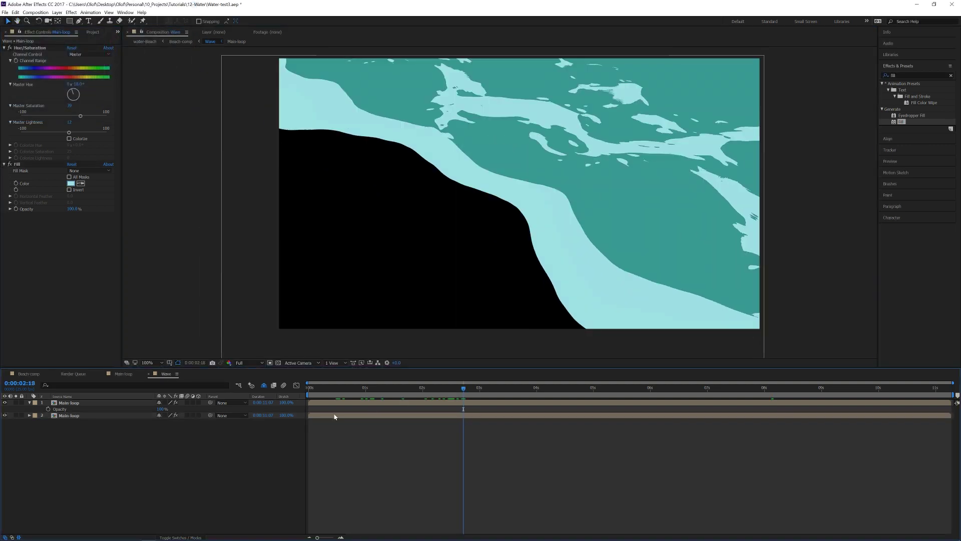
click(324, 415)
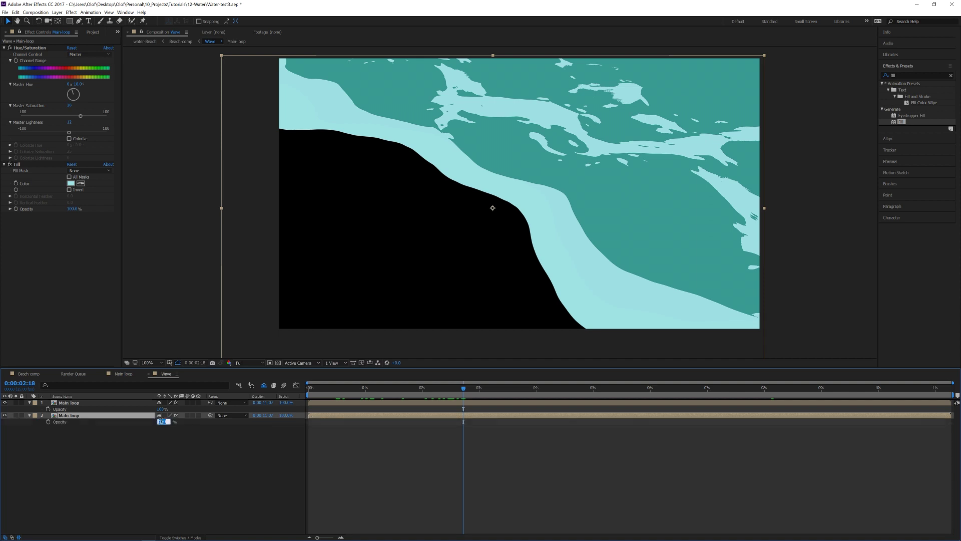
key(Return)
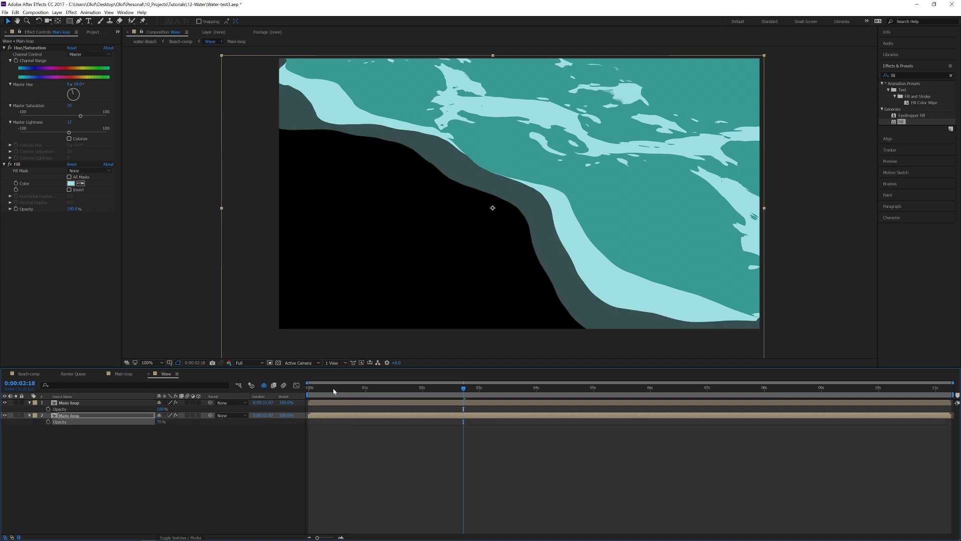
Shift the lower Main-loop layer to start about 0.3 seconds later and check the staggered waves up to 0:00:04:18
click(321, 416)
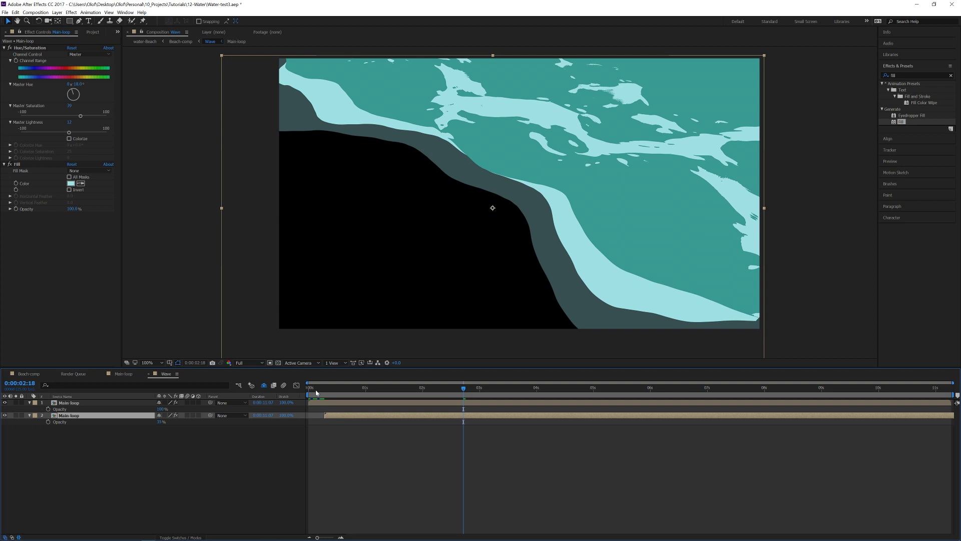
drag(310, 390, 578, 340)
scroll(567, 247, down, 1)
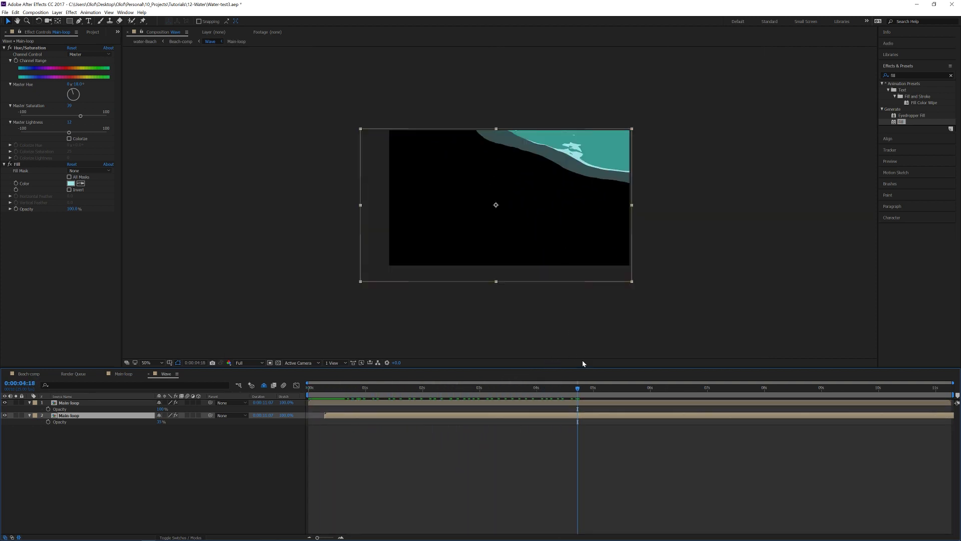
Fade out the lower Main-loop layer with opacity keyframes, holding its current value at 0:00:10:23 and reaching 0% at 0:00:11:06
drag(579, 390, 932, 386)
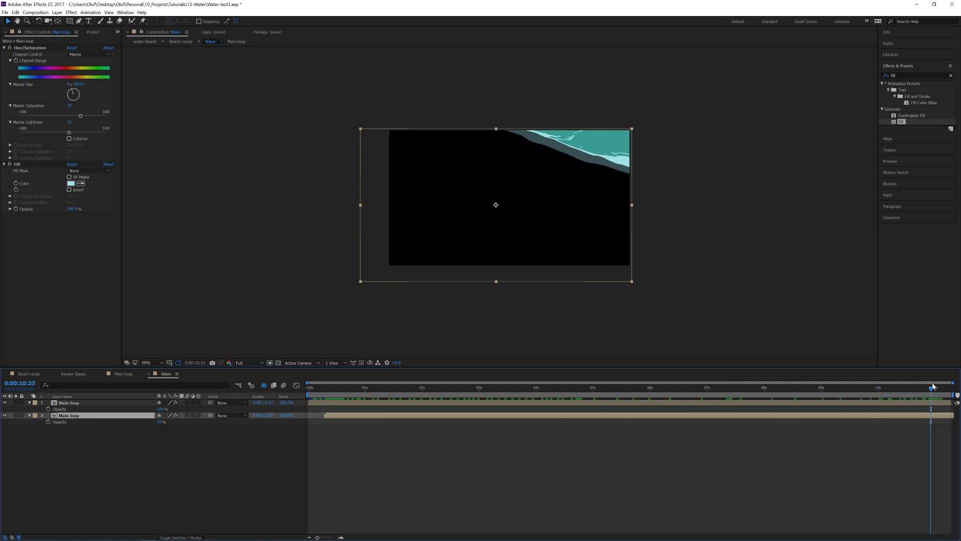
click(48, 422)
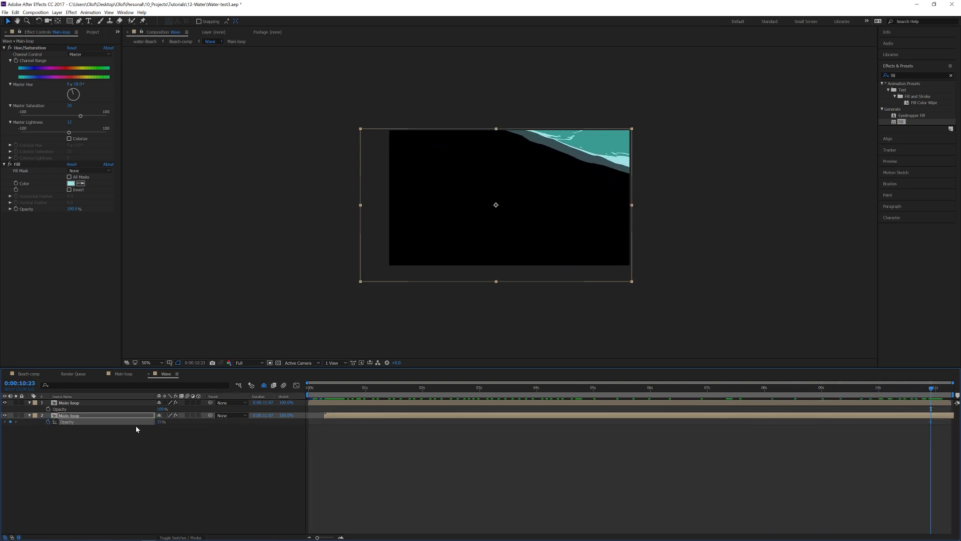
drag(940, 391, 953, 391)
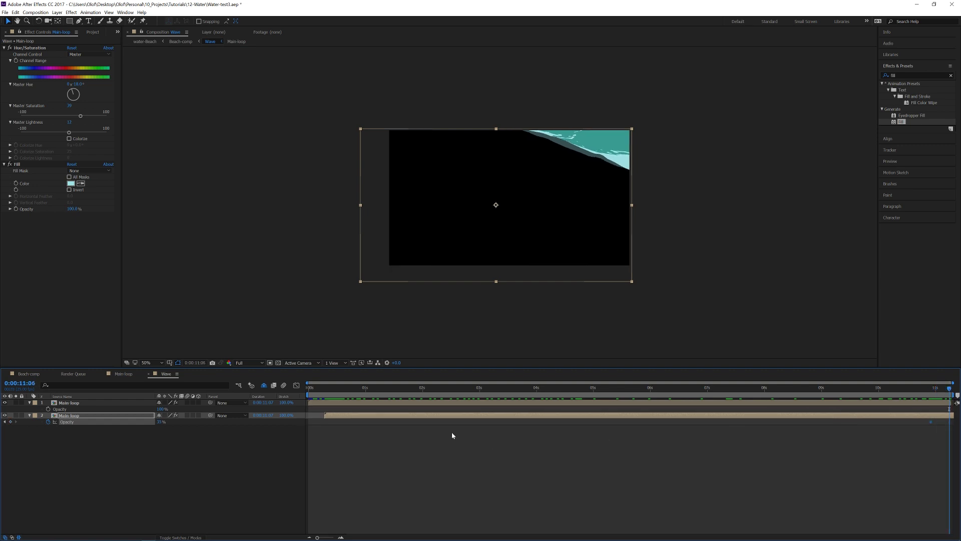
click(244, 459)
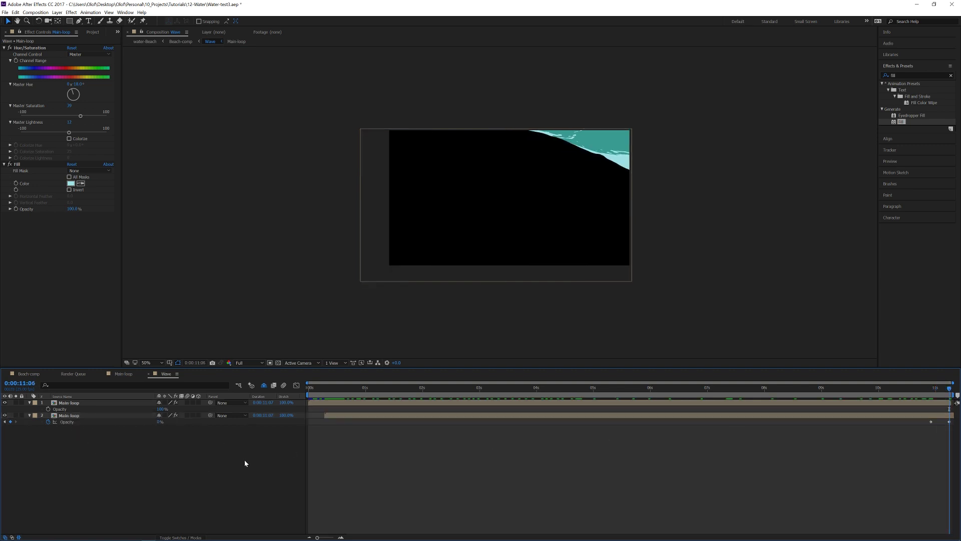
Preview the layered waves in the Wave composition and review them over the sand in Beach-comp up to 0:00:04:15
key(space)
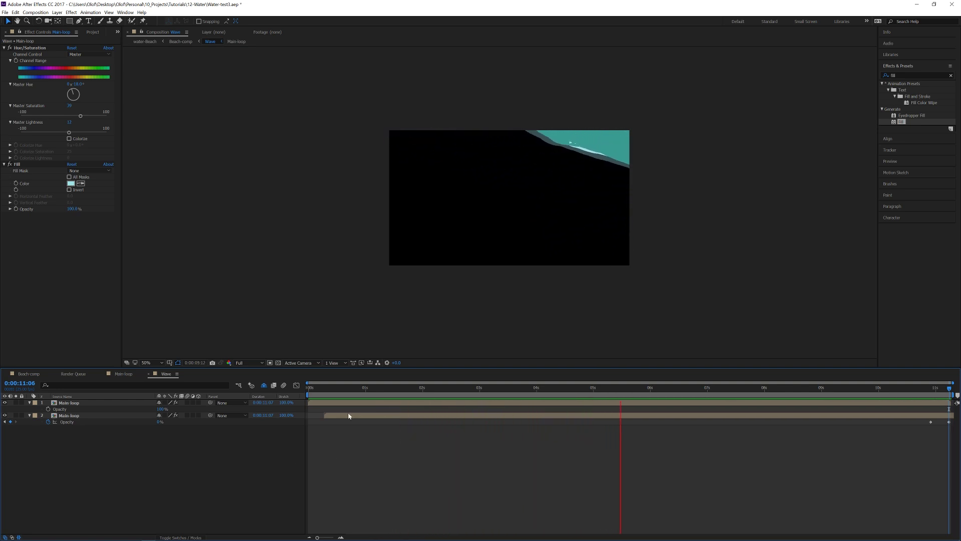
drag(322, 392, 634, 389)
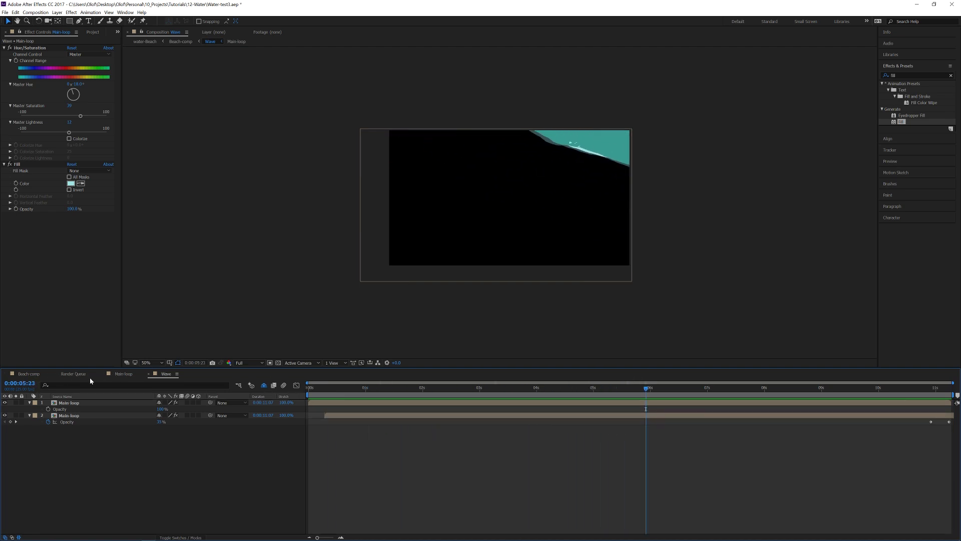
click(36, 374)
drag(273, 390, 548, 390)
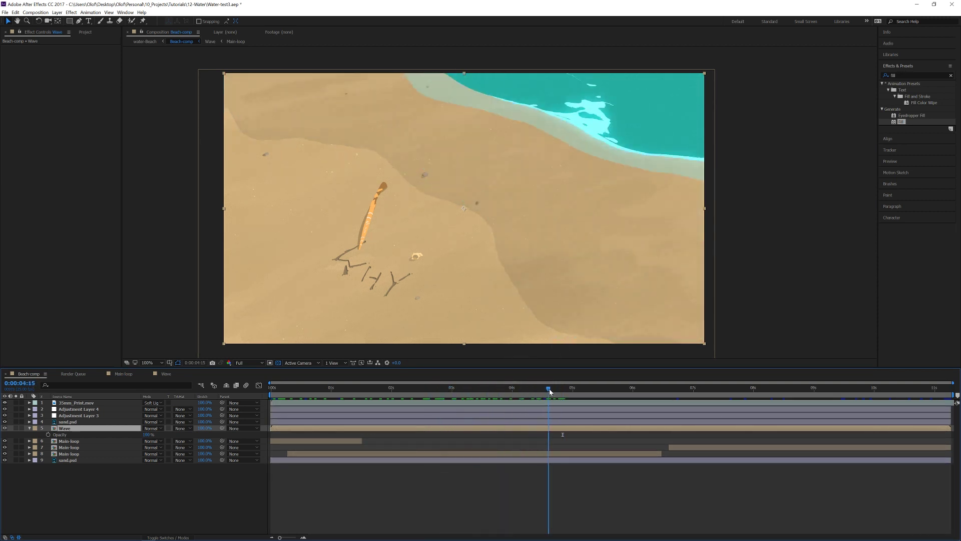
Solo the bottom sand.psd layer, add the Wave and Main-loop layers to the solo view, and scrub through the build-up
click(16, 460)
click(105, 473)
click(66, 462)
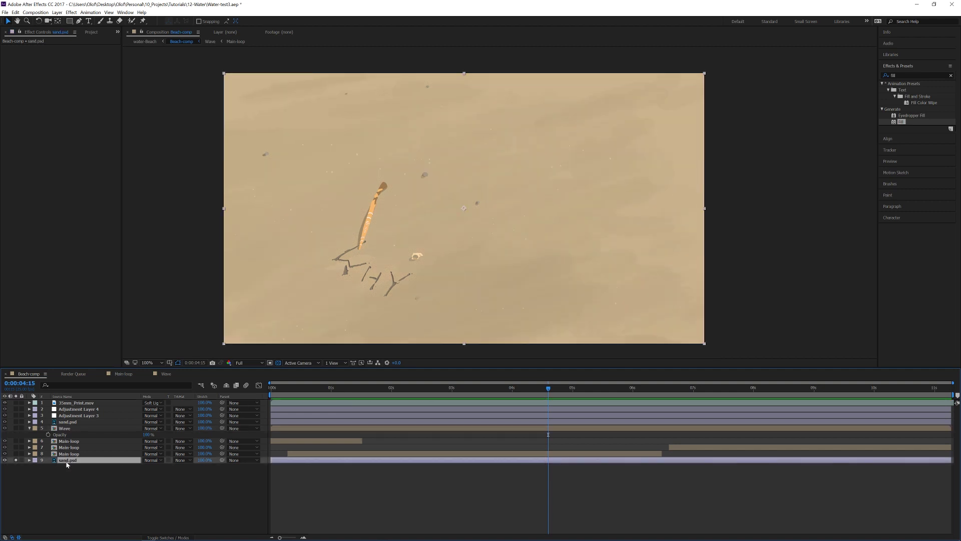
click(16, 429)
drag(507, 389, 558, 366)
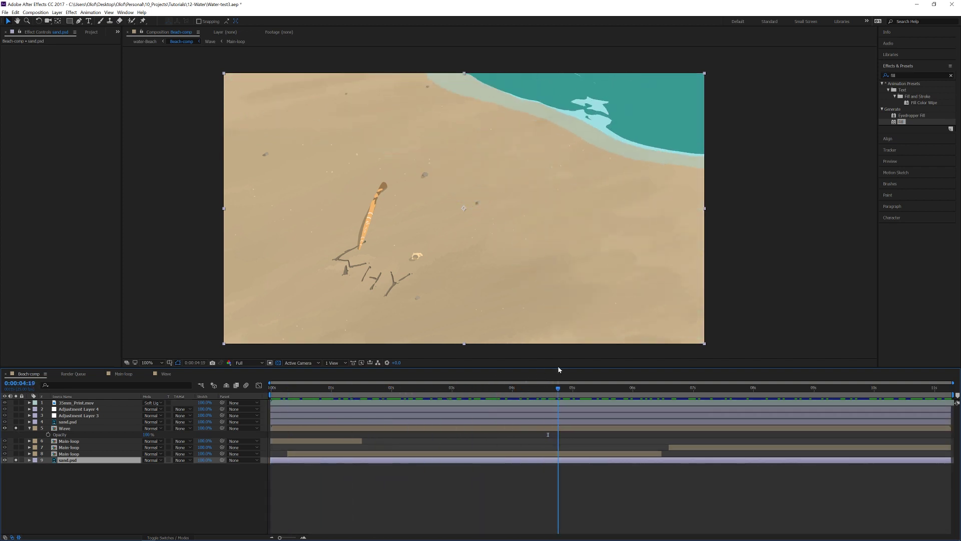
click(16, 441)
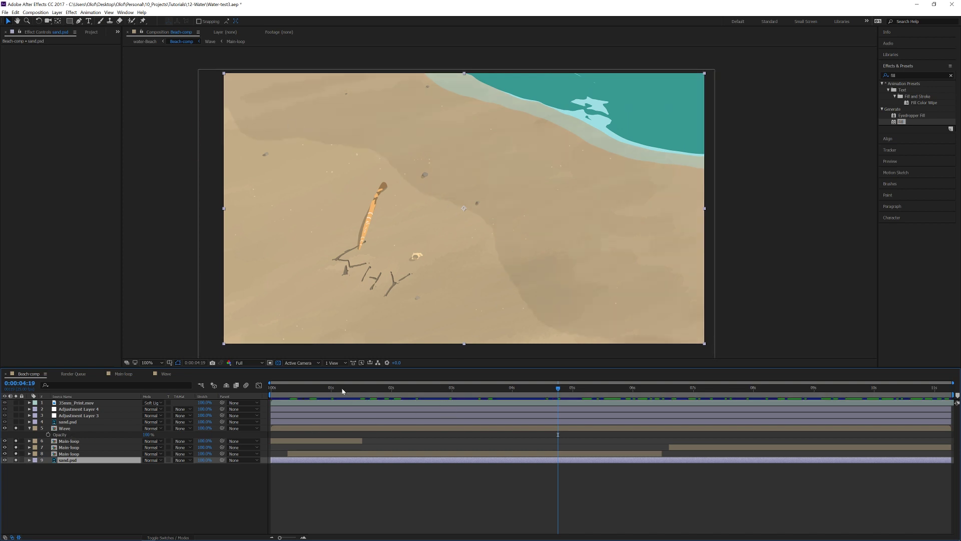
drag(343, 390, 563, 343)
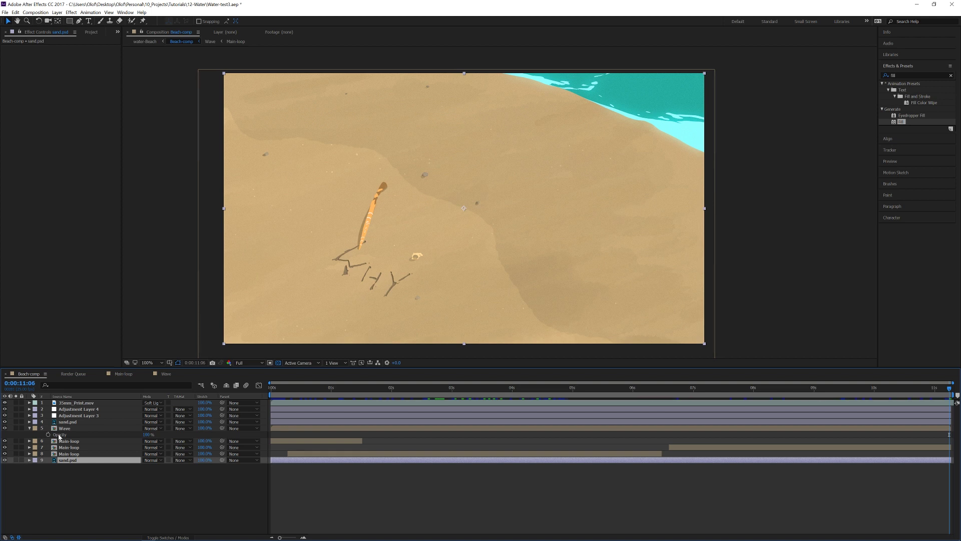
Inspect the effects on Adjustment Layer 4, Adjustment Layer 3 and the upper sand.psd layer, and review the finished beach composite
click(75, 409)
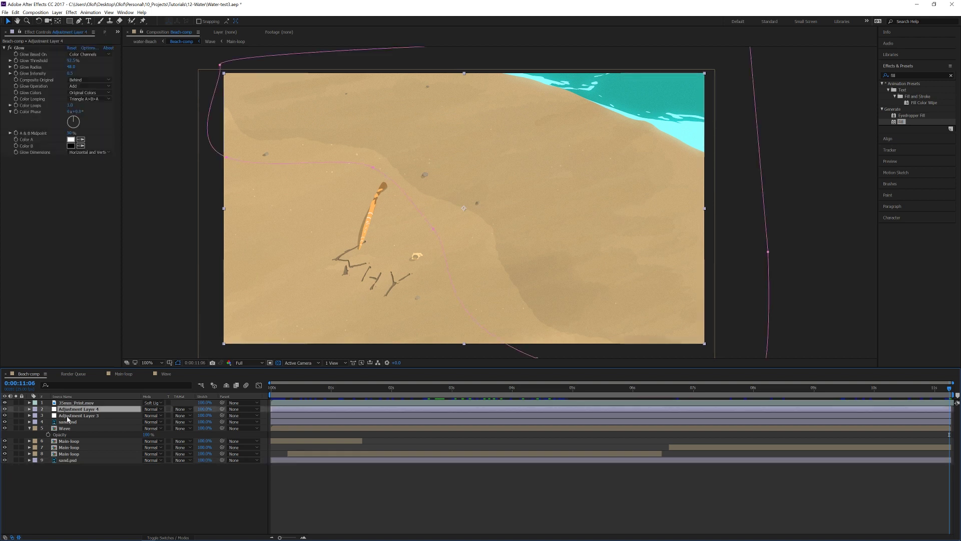
click(67, 416)
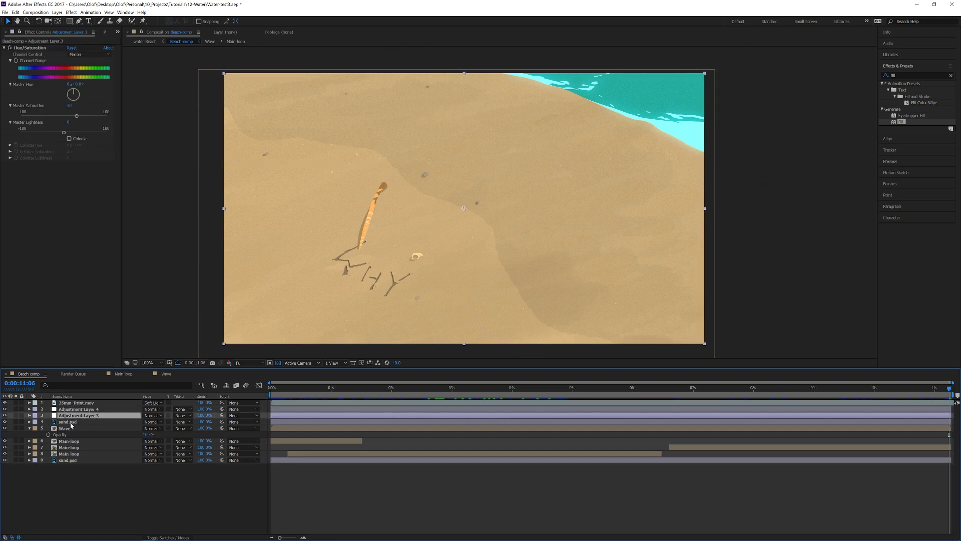
click(70, 422)
click(119, 489)
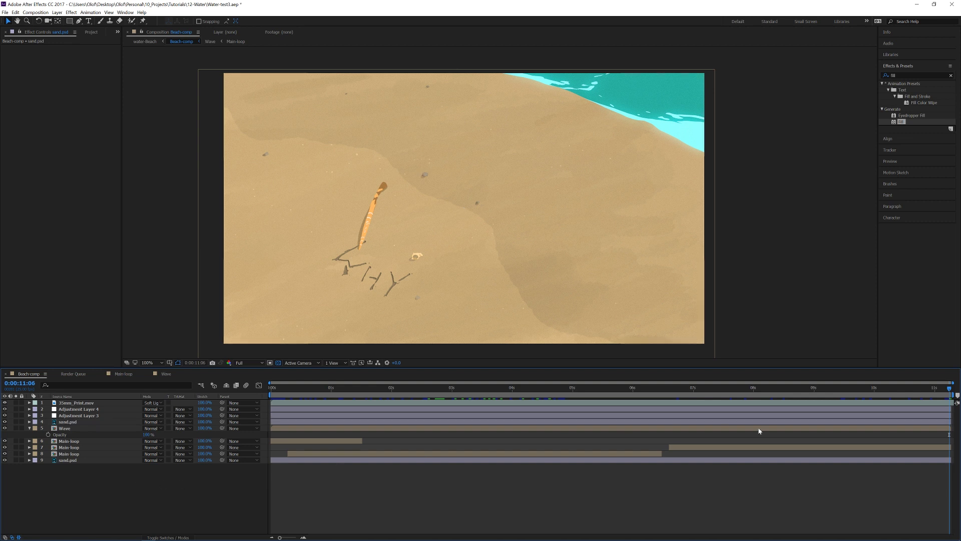
mouse_move(818, 391)
mouse_down()
mouse_move(284, 412)
mouse_move(610, 396)
mouse_move(935, 320)
mouse_up()
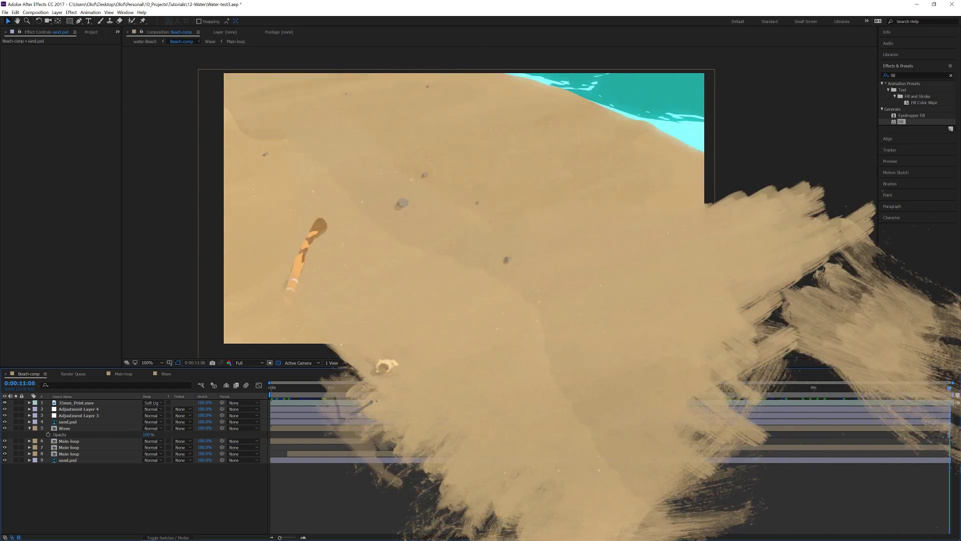